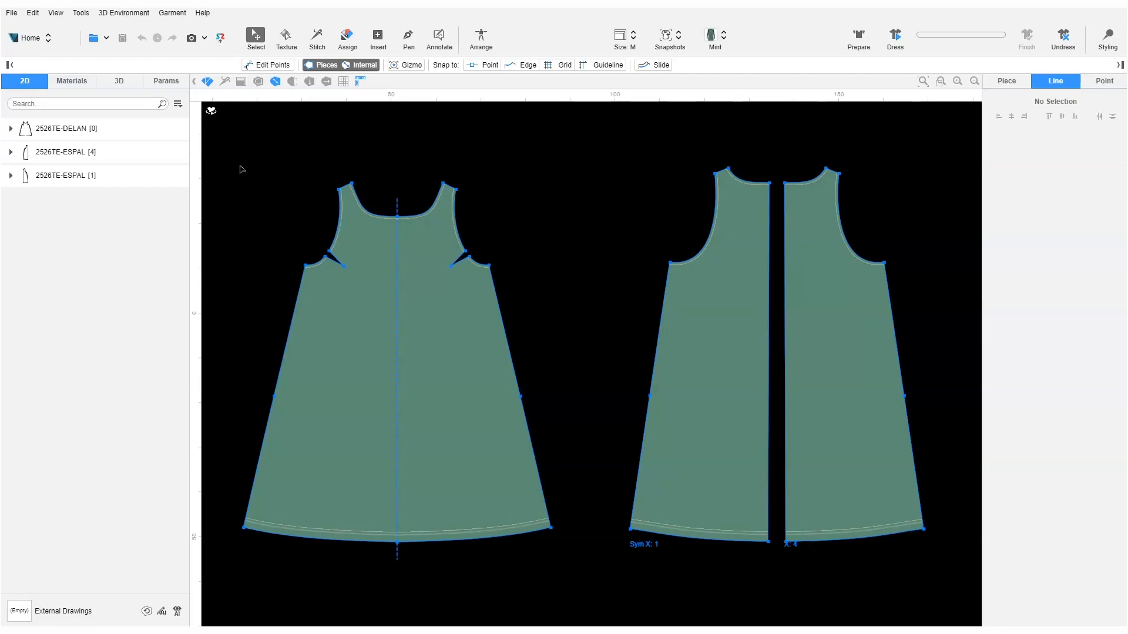
Step: Switch the 2D pattern view into Sizes and Grading mode with the G shortcut
key(g)
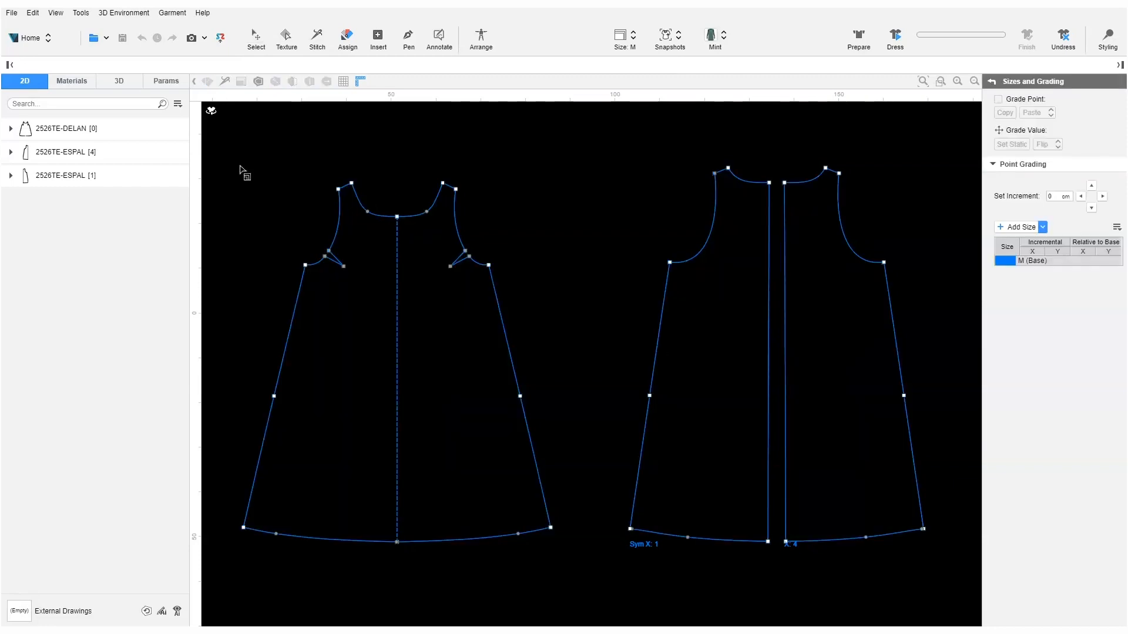
Step: Add two sizes larger than M and two sizes smaller than M
click(1042, 227)
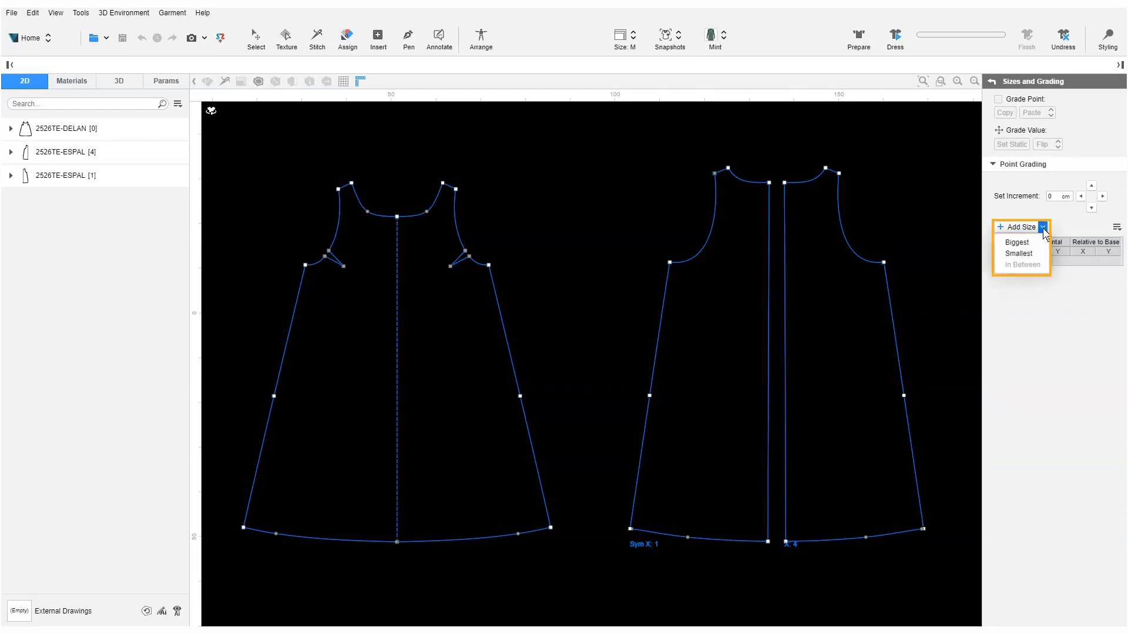
click(1025, 242)
click(1043, 226)
click(1032, 243)
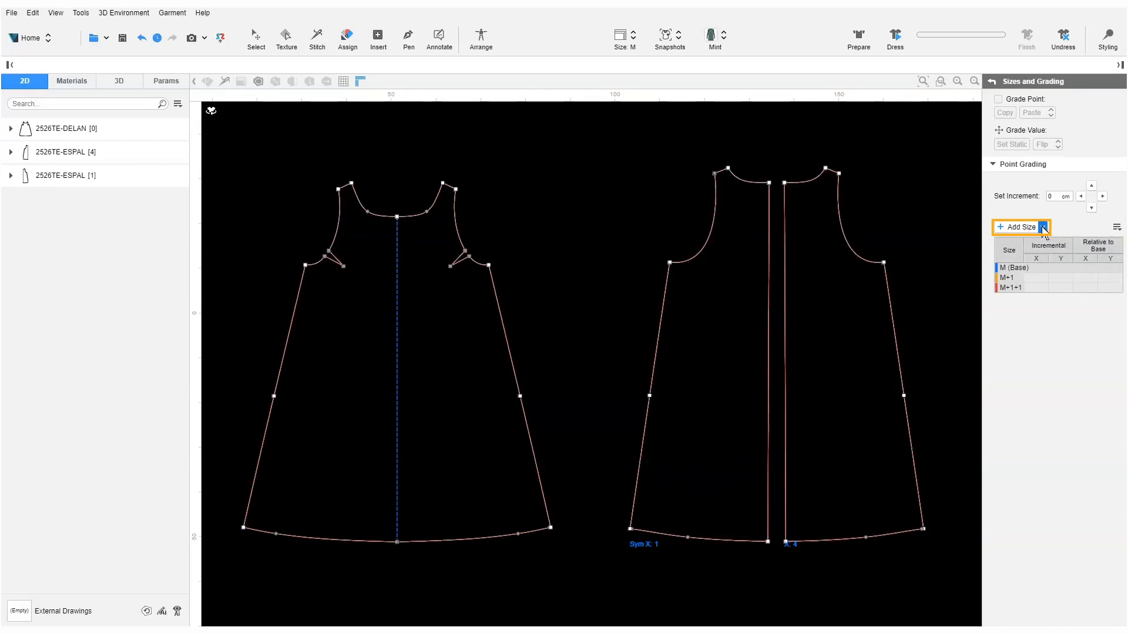
click(1043, 228)
click(1027, 254)
click(1043, 227)
click(1027, 254)
Step: Rename the added size rows with the new size names, including L and XL
double_click(1018, 267)
text(XS)
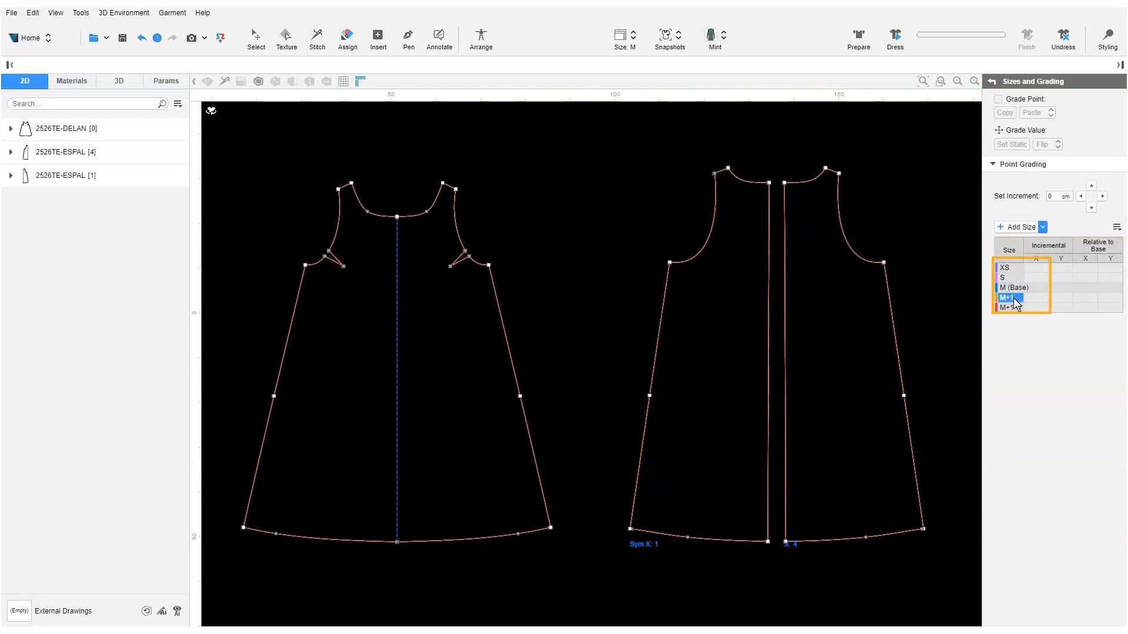
text(L)
key(Return)
double_click(1012, 308)
text(XL)
key(Return)
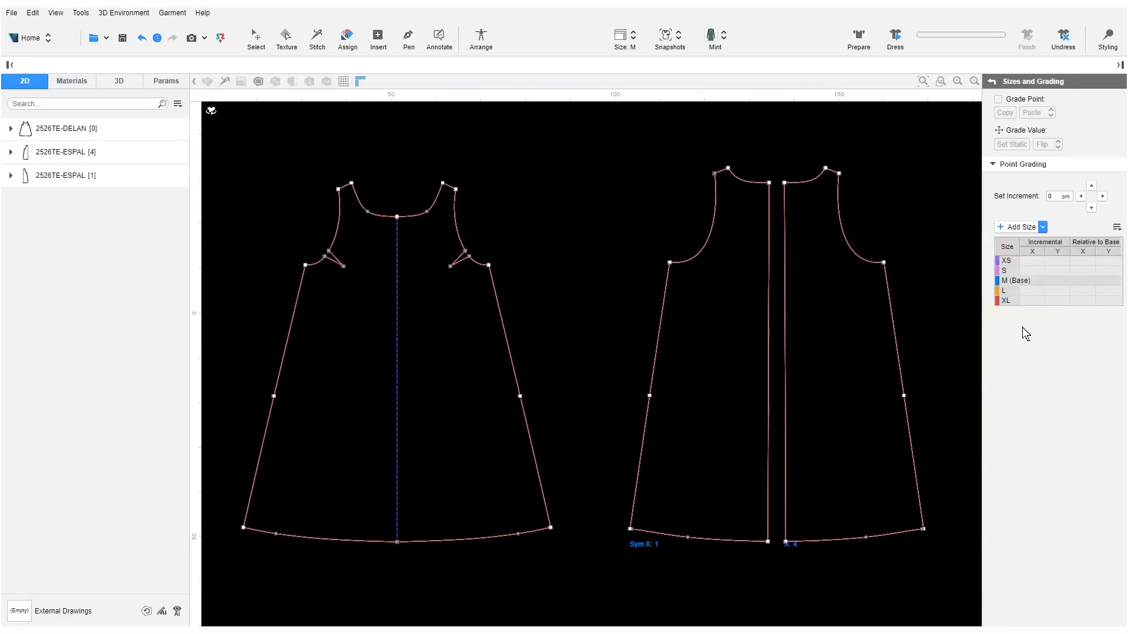
Step: Zoom into the front shoulder and select its outer shoulder corner point
scroll(440, 194, up, 10)
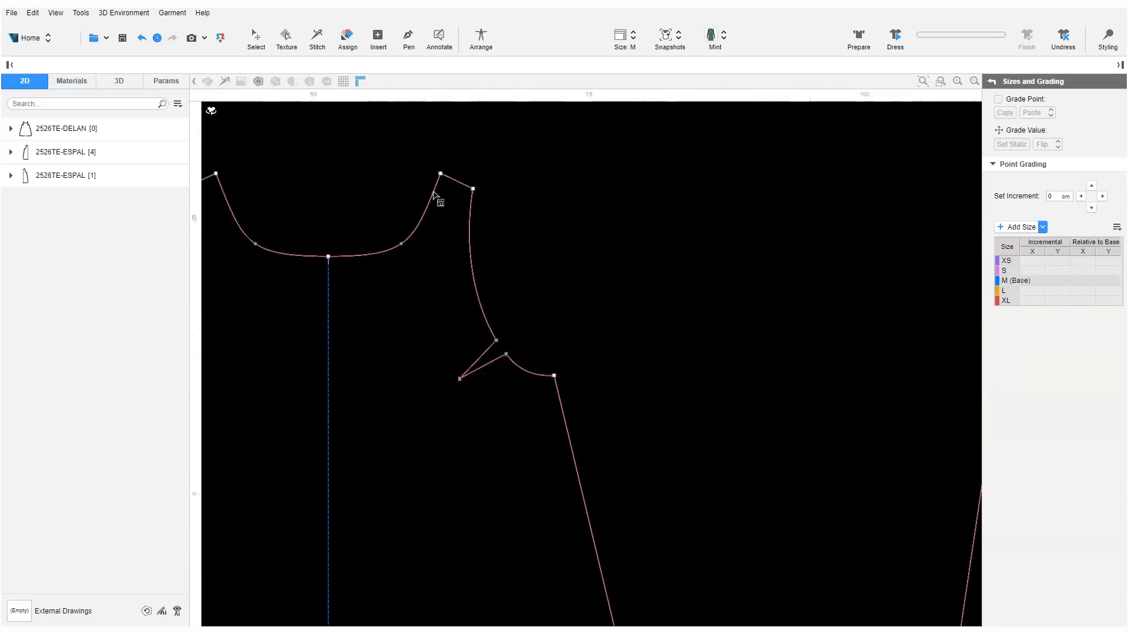
scroll(453, 156, up, 4)
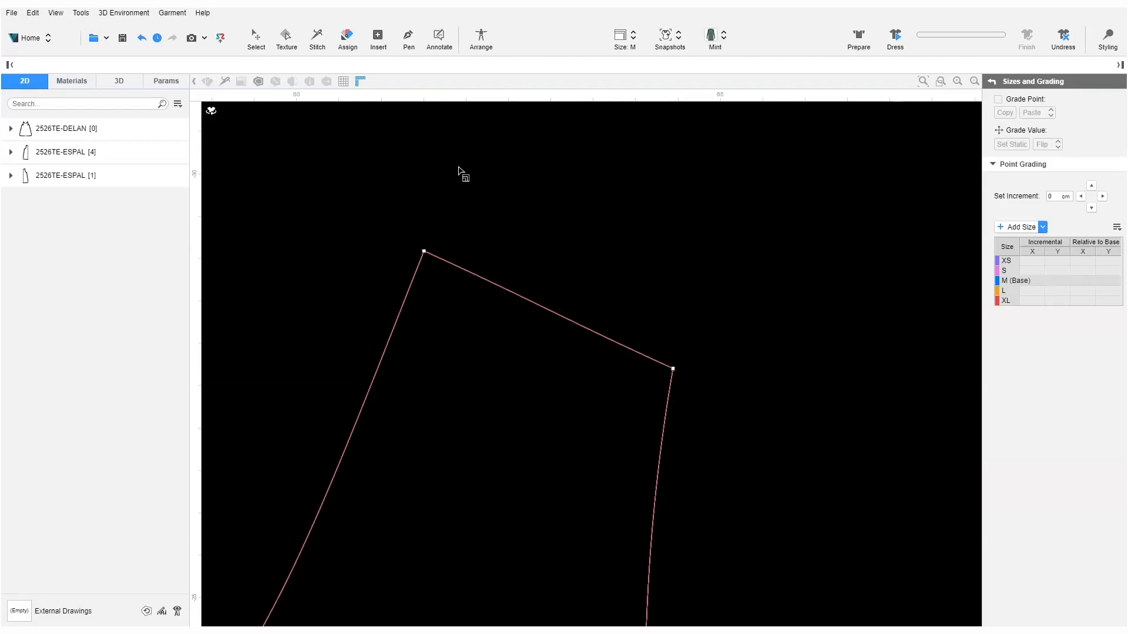
click(673, 369)
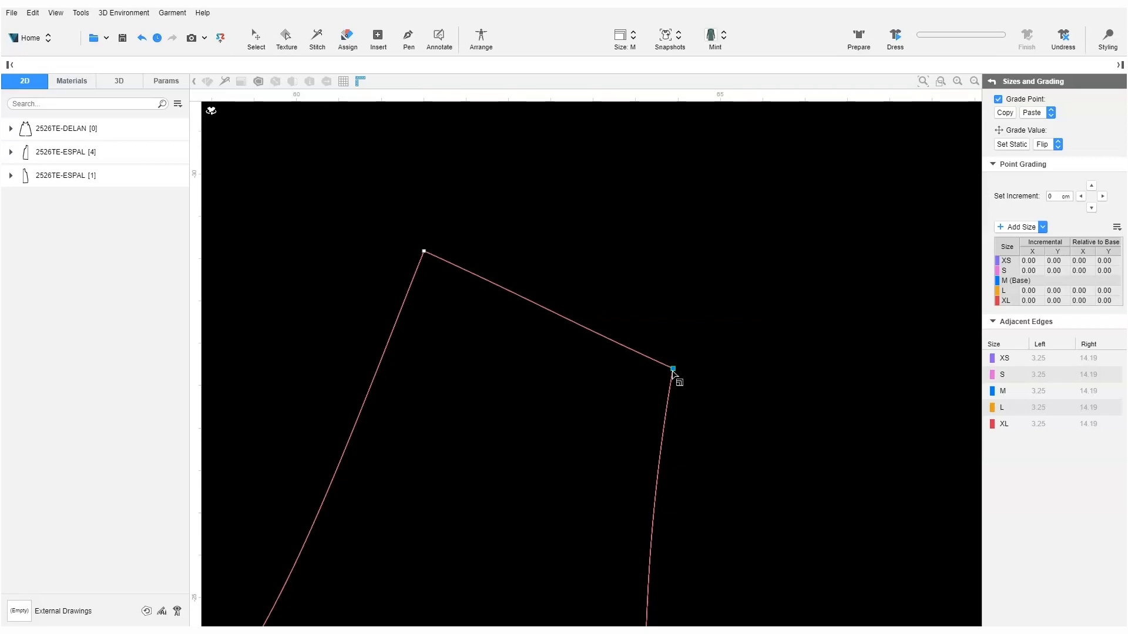
Step: Toggle Grade Point off and on, then drag the shoulder point outward to grade all sizes
click(998, 100)
click(998, 101)
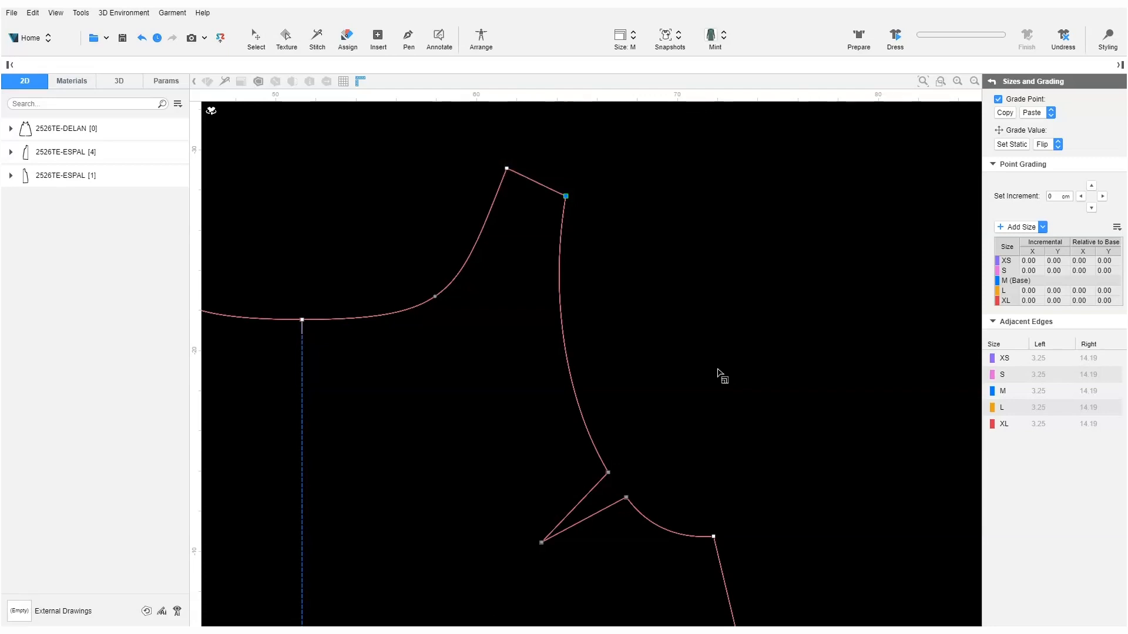
drag(568, 199, 574, 194)
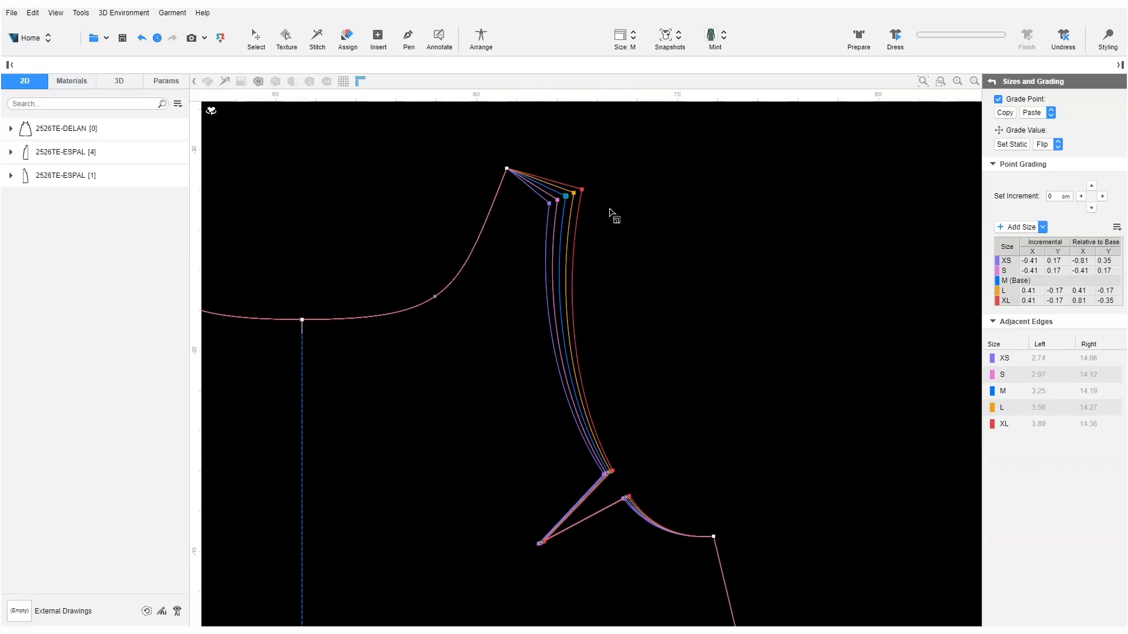
click(1117, 227)
Step: Clear the shoulder point's grading so every size returns to 0.00
click(1109, 254)
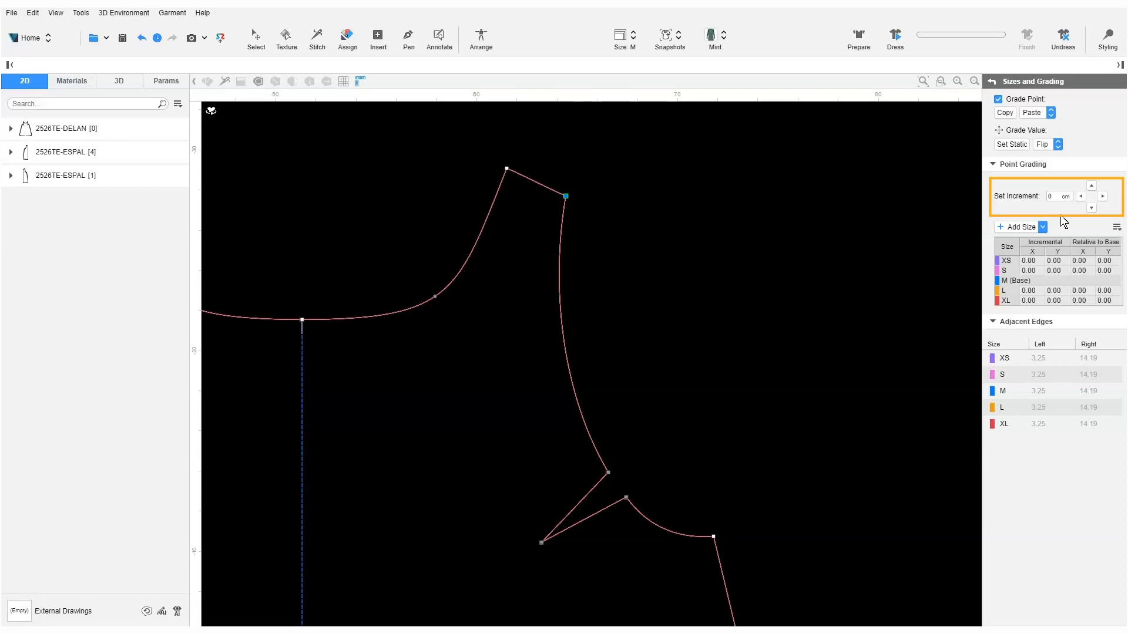
Step: Grade the shoulder point with a 0.3 cm increment applied vertically and horizontally
click(1054, 196)
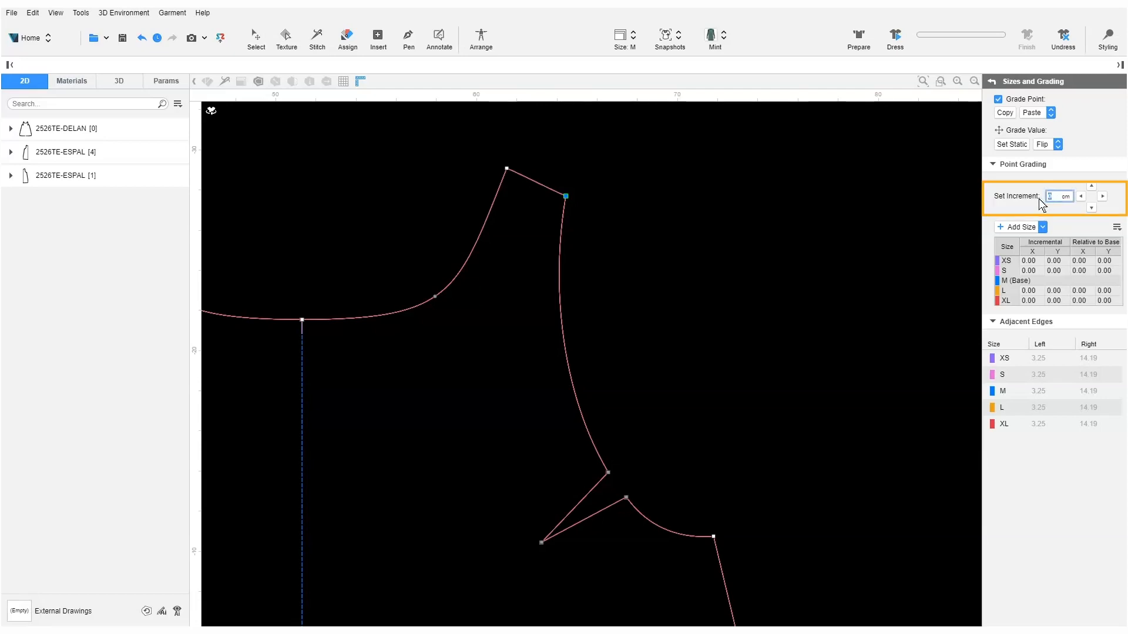
text(0.3)
click(1092, 186)
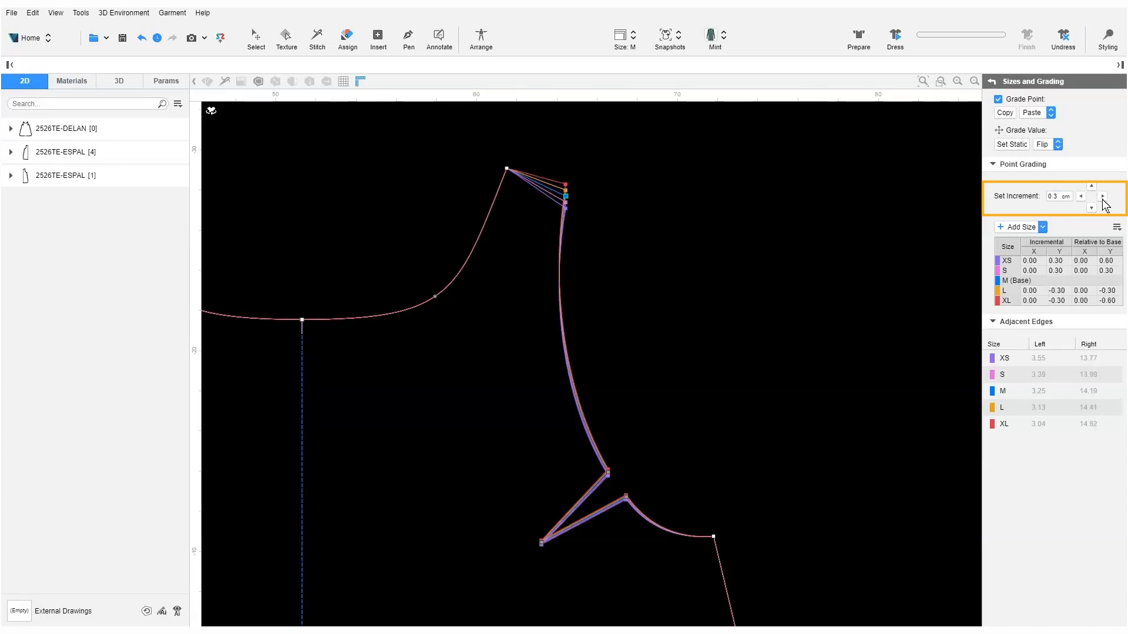
click(1103, 196)
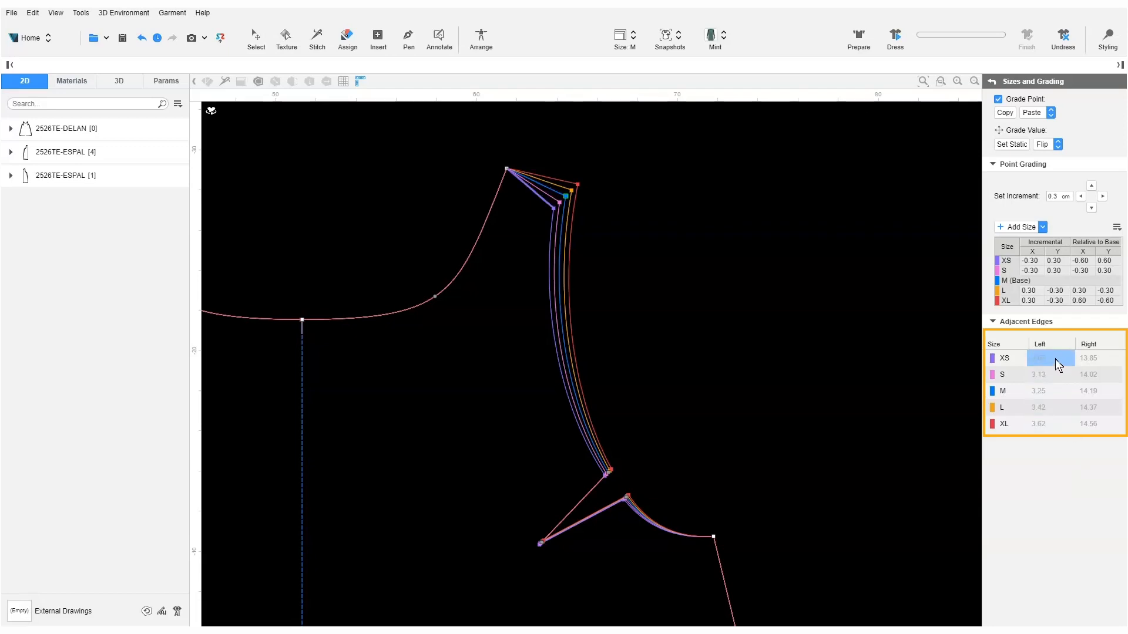
click(1088, 358)
click(1091, 375)
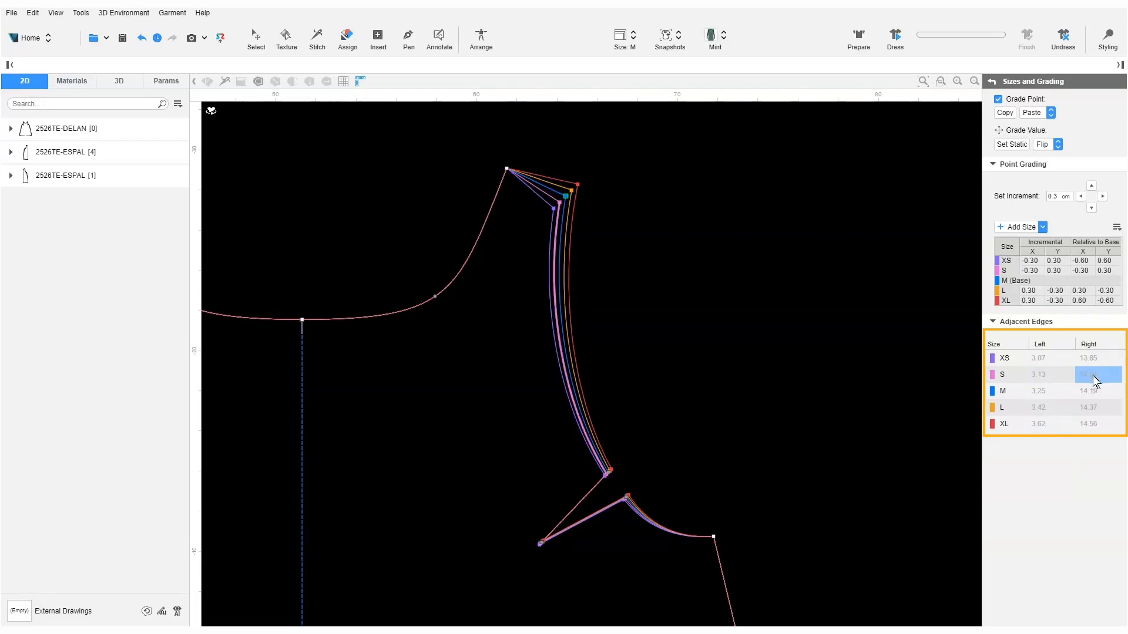
click(1066, 375)
click(1054, 393)
click(1084, 393)
click(1086, 410)
click(1064, 410)
click(1051, 423)
click(1087, 425)
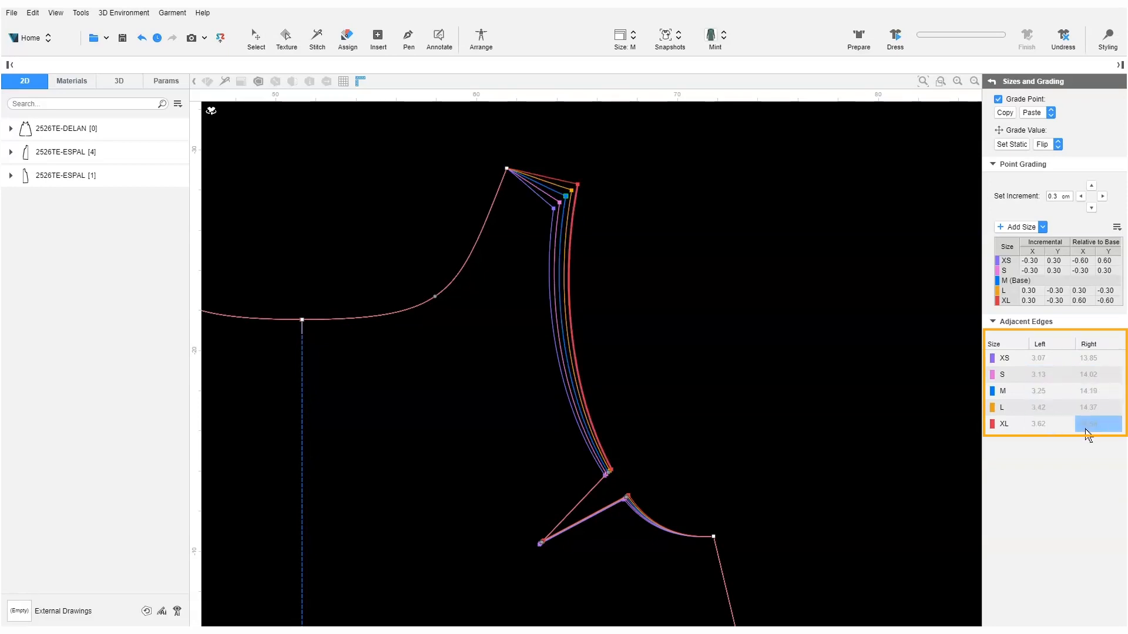
click(1067, 475)
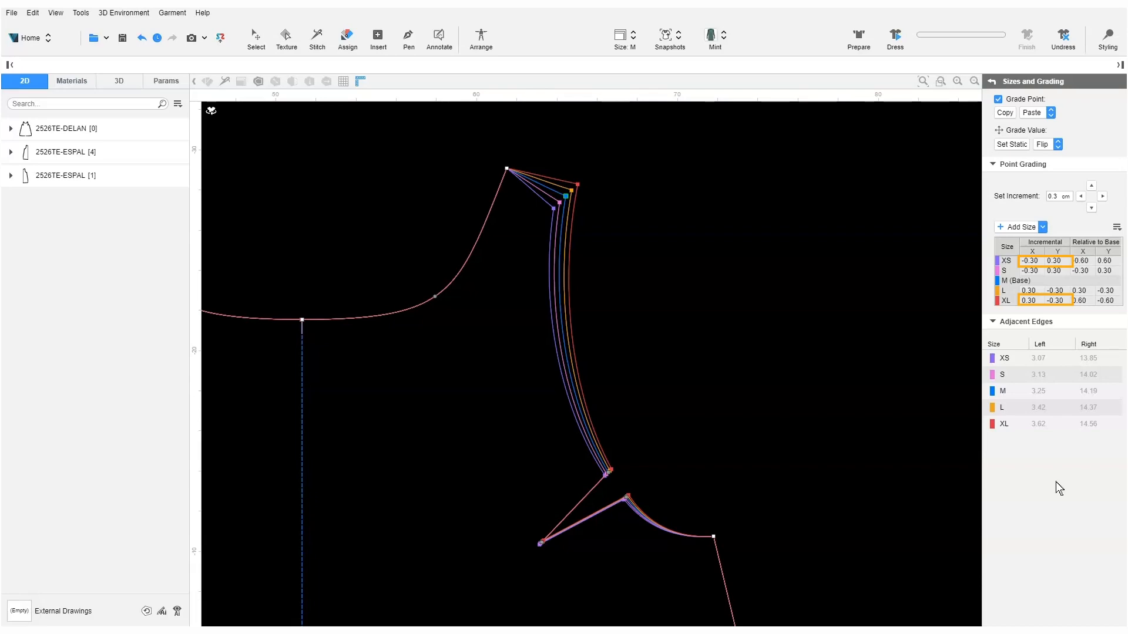
Step: Change the XS and XL shoulder-point increments to -0.4/0.4 and 0.4/-0.4
double_click(1034, 261)
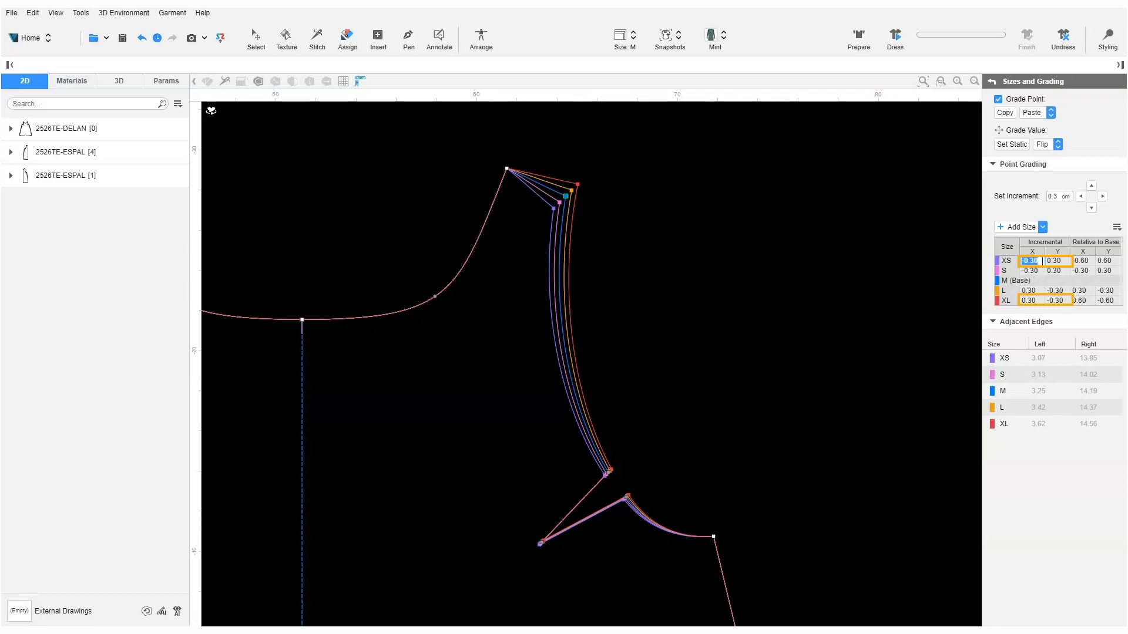
text(-0.4)
key(Tab)
text(0.4)
double_click(1033, 306)
text(0.4)
key(Tab)
text(-0.4)
key(Return)
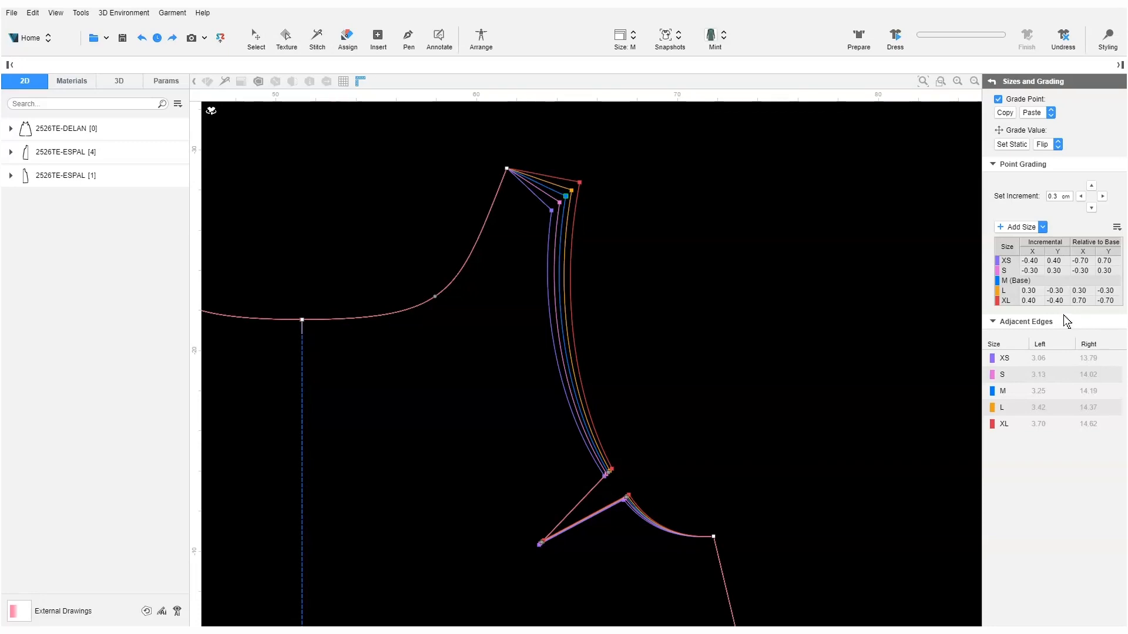
Step: Paste the outer shoulder point's XY grading onto the neck-side shoulder point
click(506, 170)
click(1051, 112)
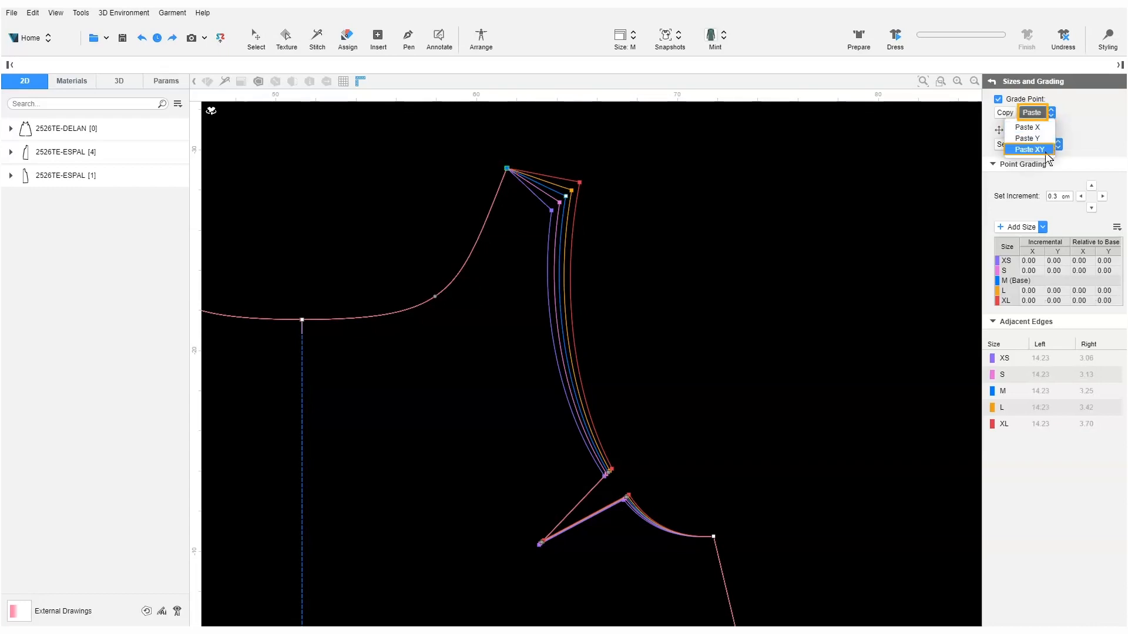
click(1032, 149)
click(1051, 113)
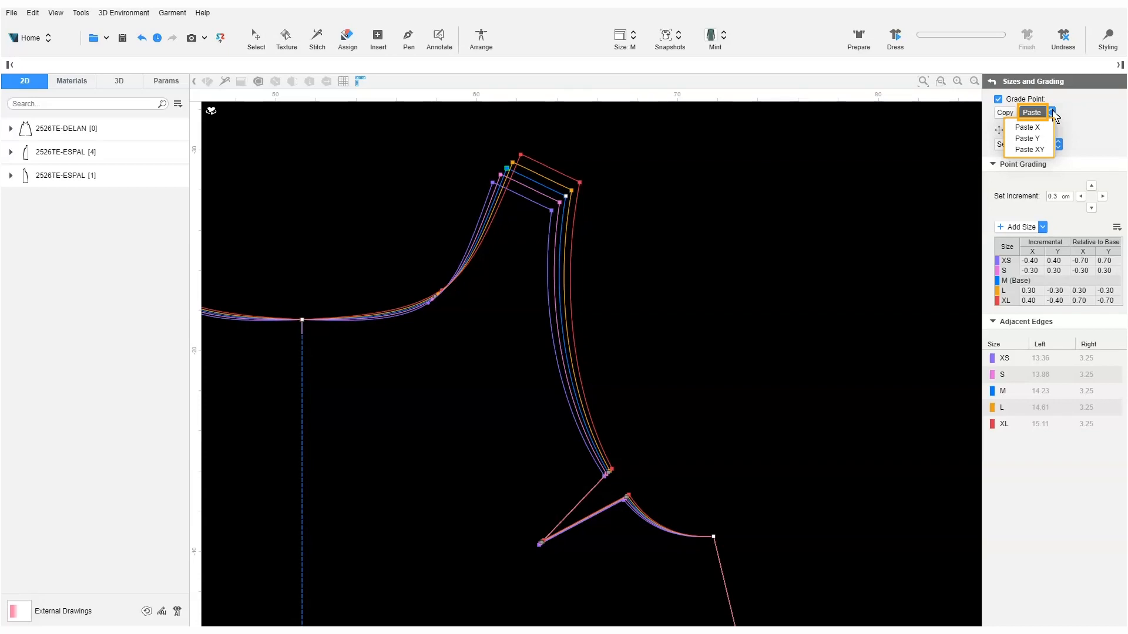
click(1053, 112)
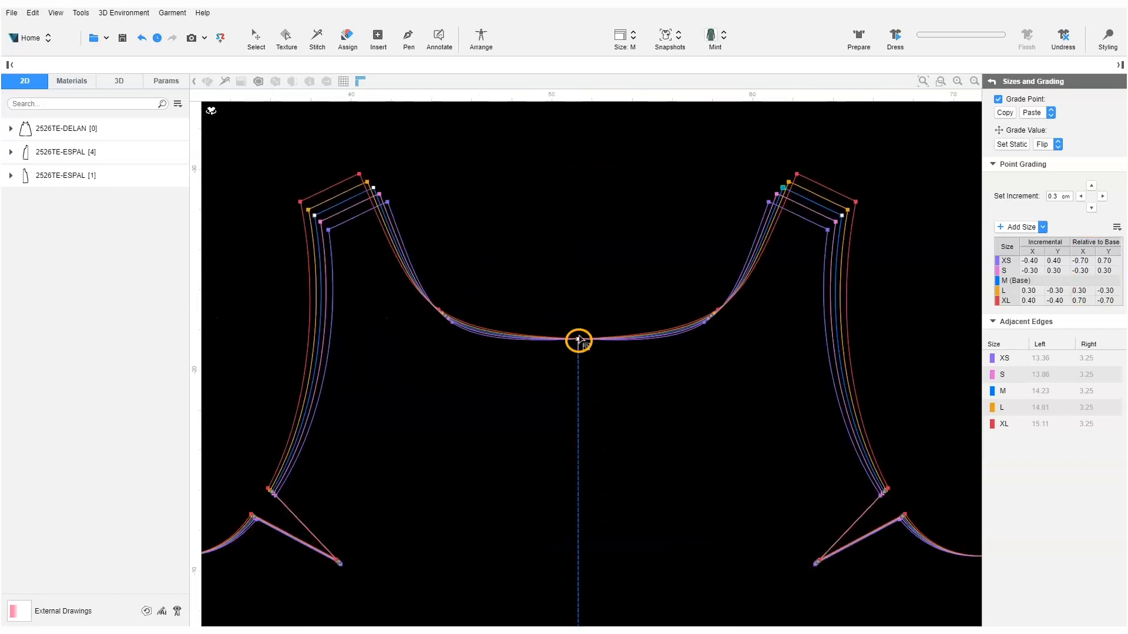
Step: Set the centre-front neck point's Y offsets to -0.30 for S and 0.30 for L
double_click(1105, 271)
text(-0.3)
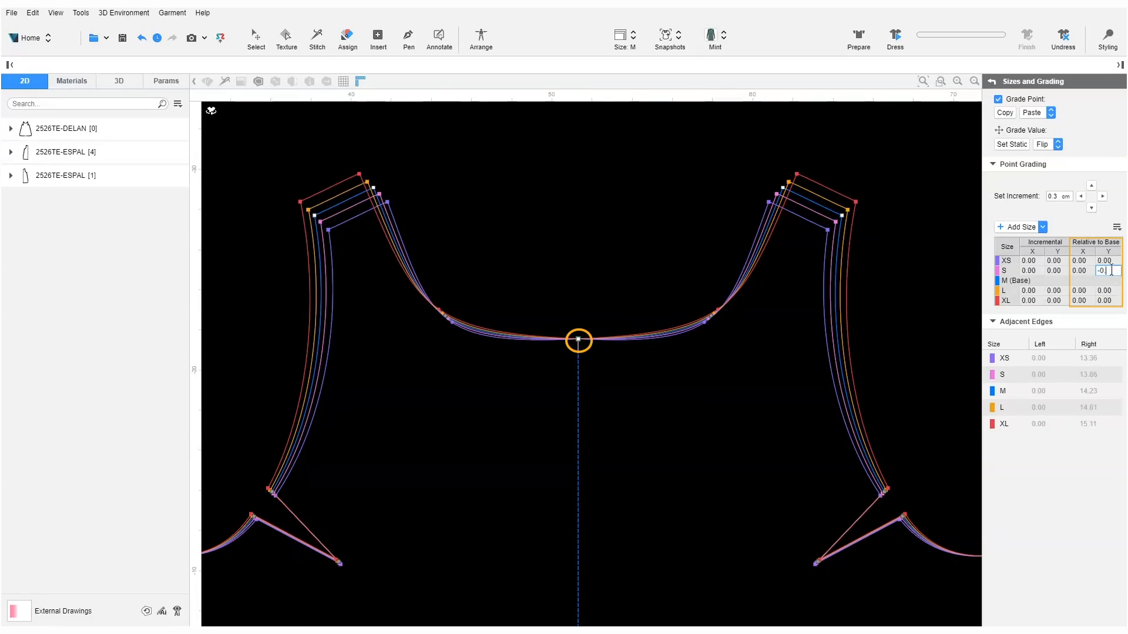
key(Return)
double_click(1107, 290)
text(0.3)
key(Return)
Step: Change the XS and XL Y offsets to -0.50 and 0.50, then select the next neckline point
double_click(1111, 260)
click(1111, 261)
key(BackSpace)
text(5)
key(Return)
double_click(1107, 300)
click(1109, 299)
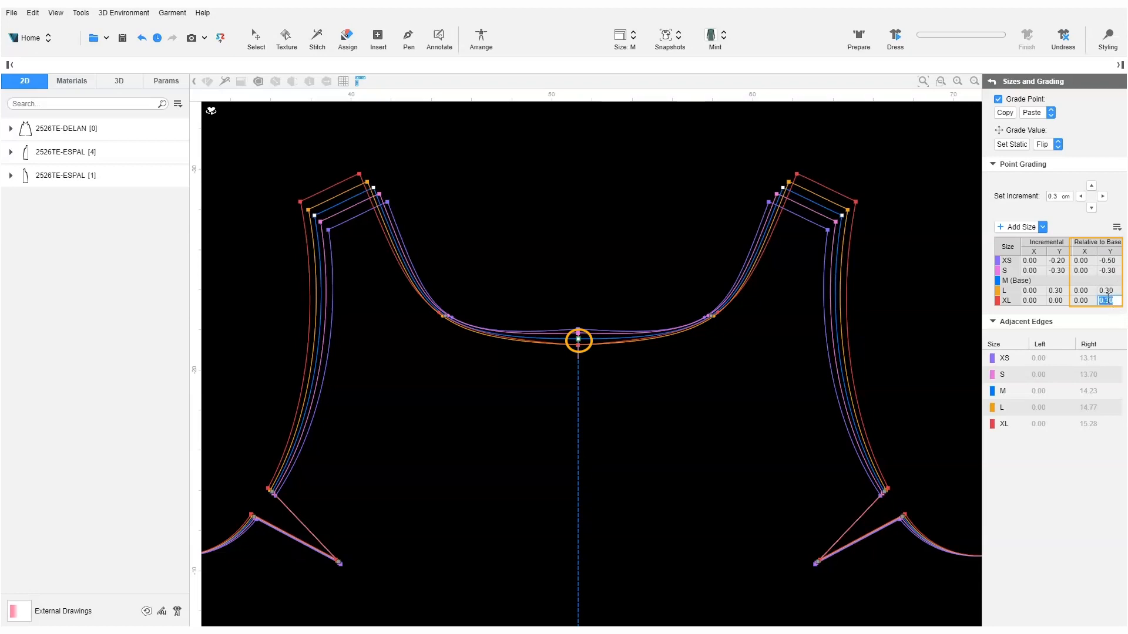
text(5)
key(Return)
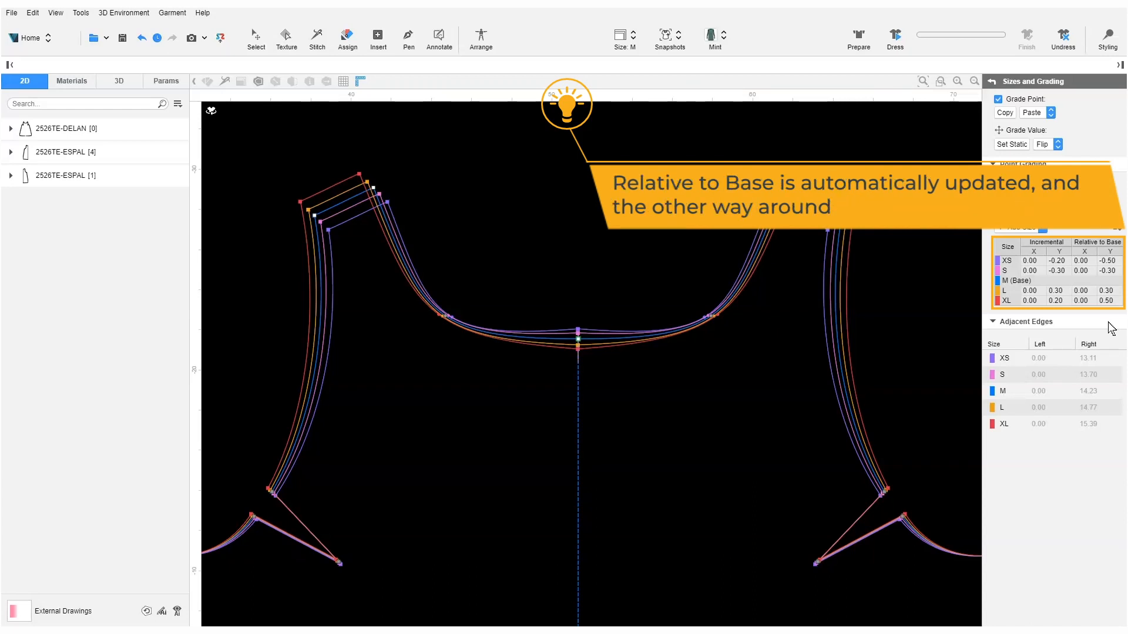
click(713, 318)
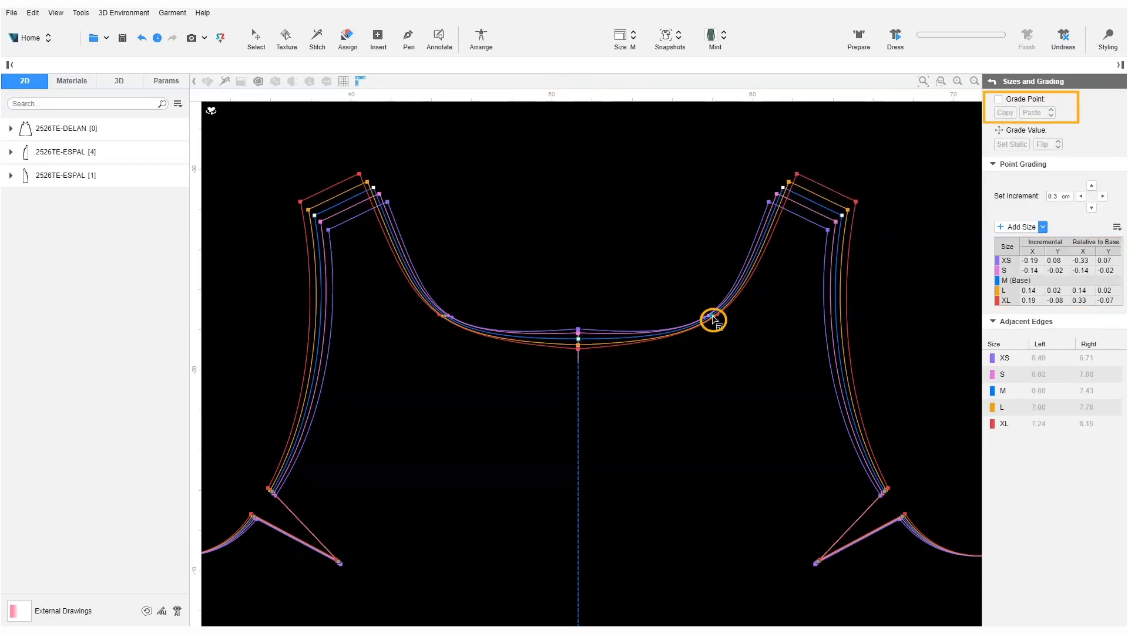
Step: Enable Grade Point and copy the centre-front neck point's Y-only grading onto the neckline point
click(998, 100)
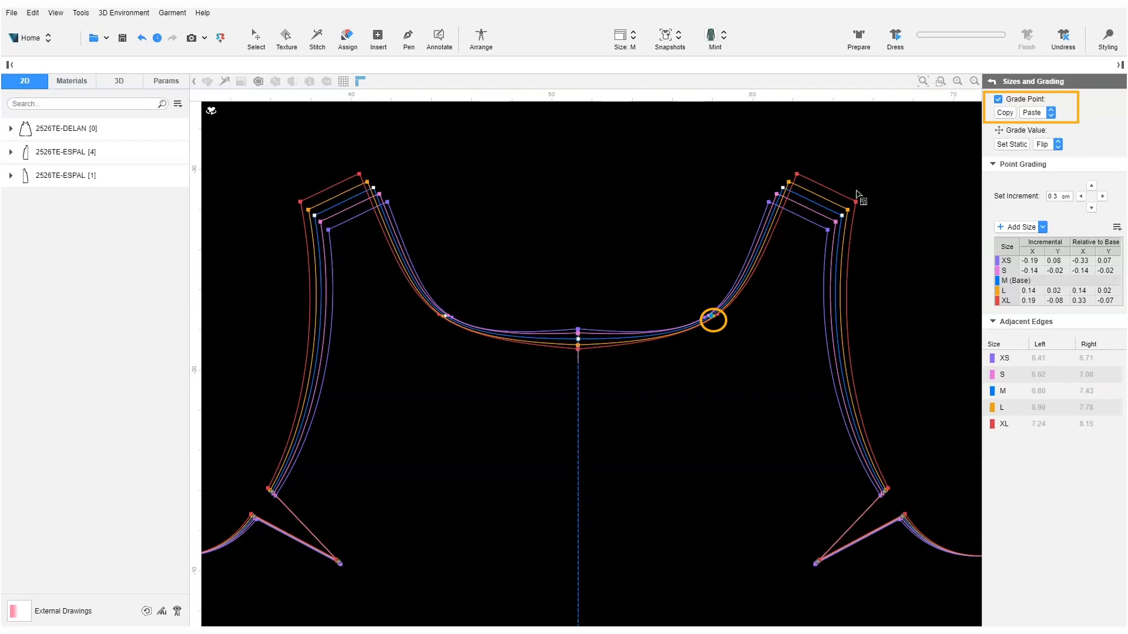
click(578, 340)
click(1005, 113)
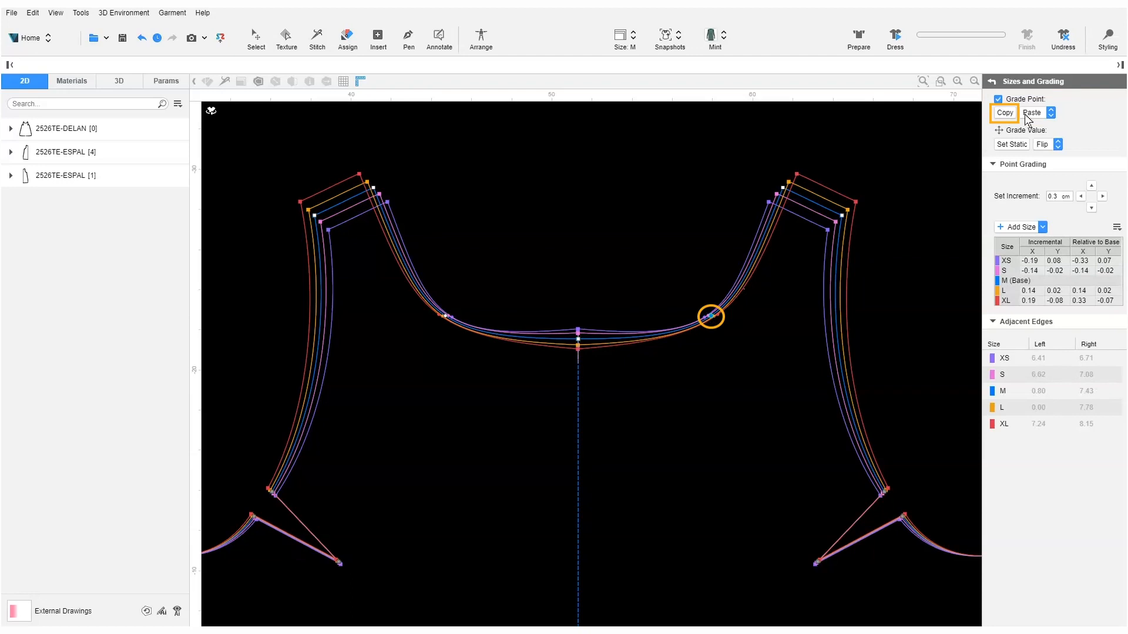
click(1050, 113)
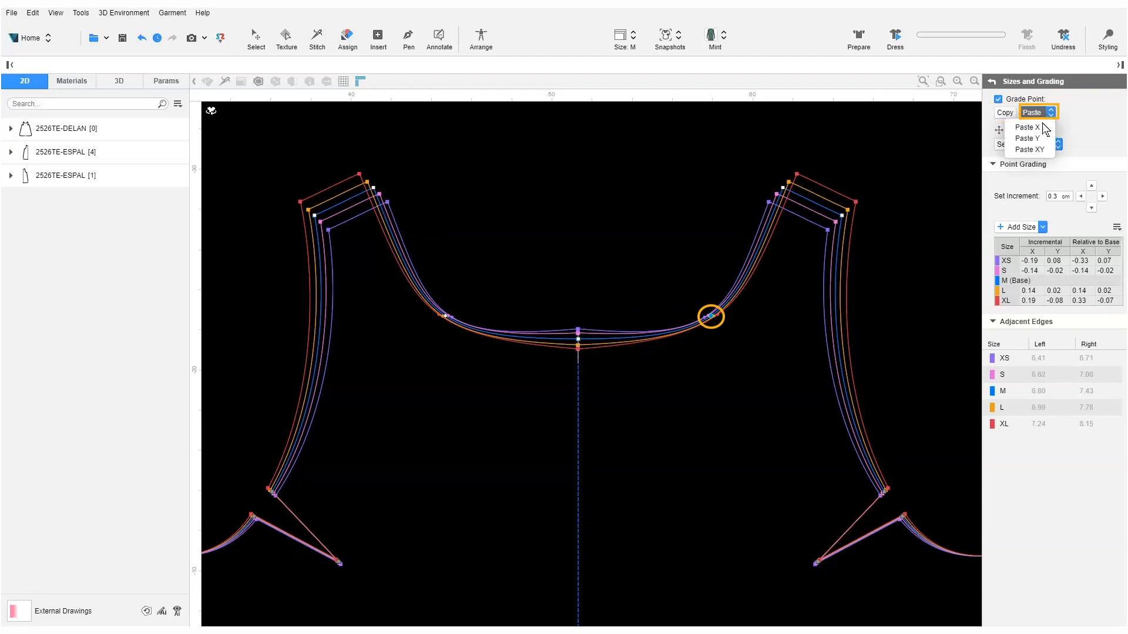
click(1043, 139)
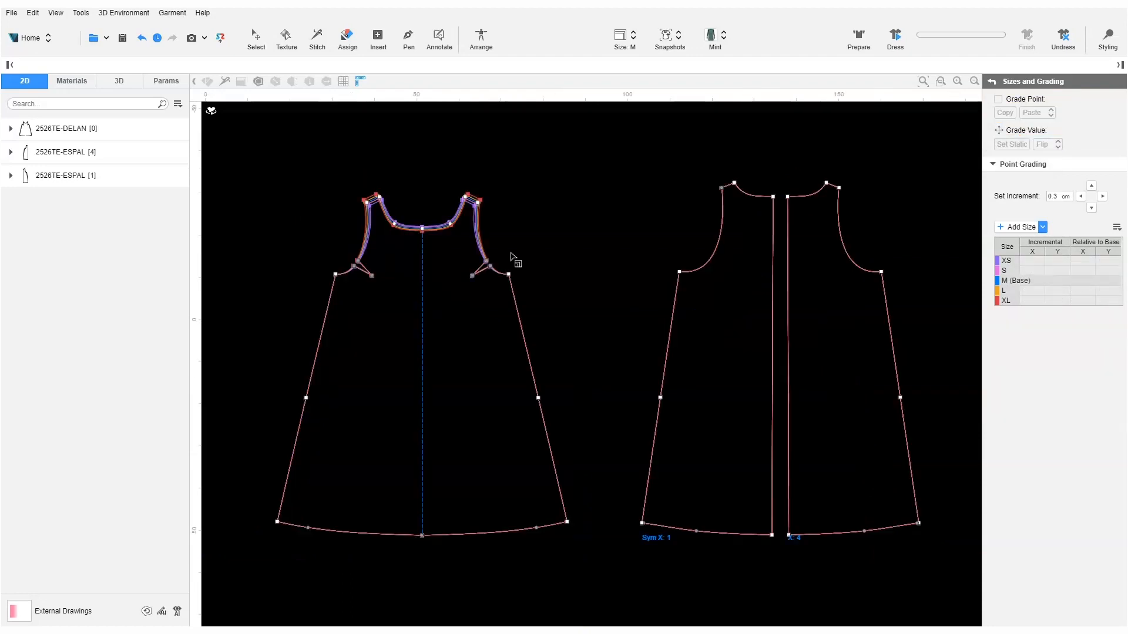
Step: Grade the front piece's side-seam points by 0.5 cm per size
drag(504, 256, 582, 527)
drag(1057, 197, 1034, 198)
text(0.5)
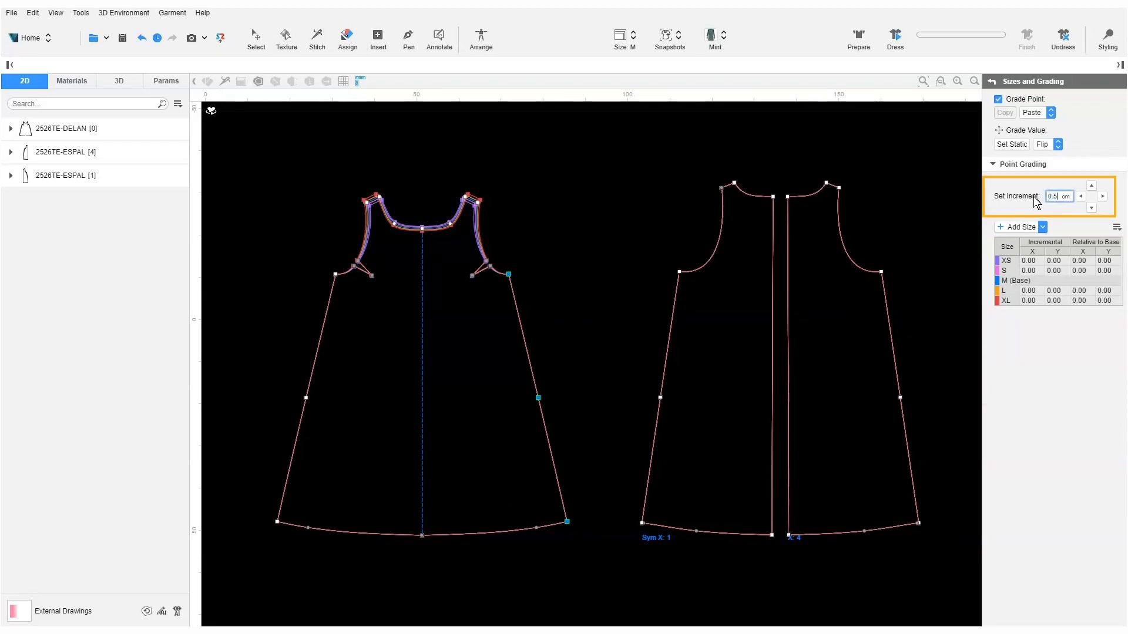
click(1091, 208)
Step: Drop the front centre hem point 2 cm per size, from −4.00 at XS to 4.00 at XL
drag(1042, 198, 1037, 200)
text(1)
click(422, 535)
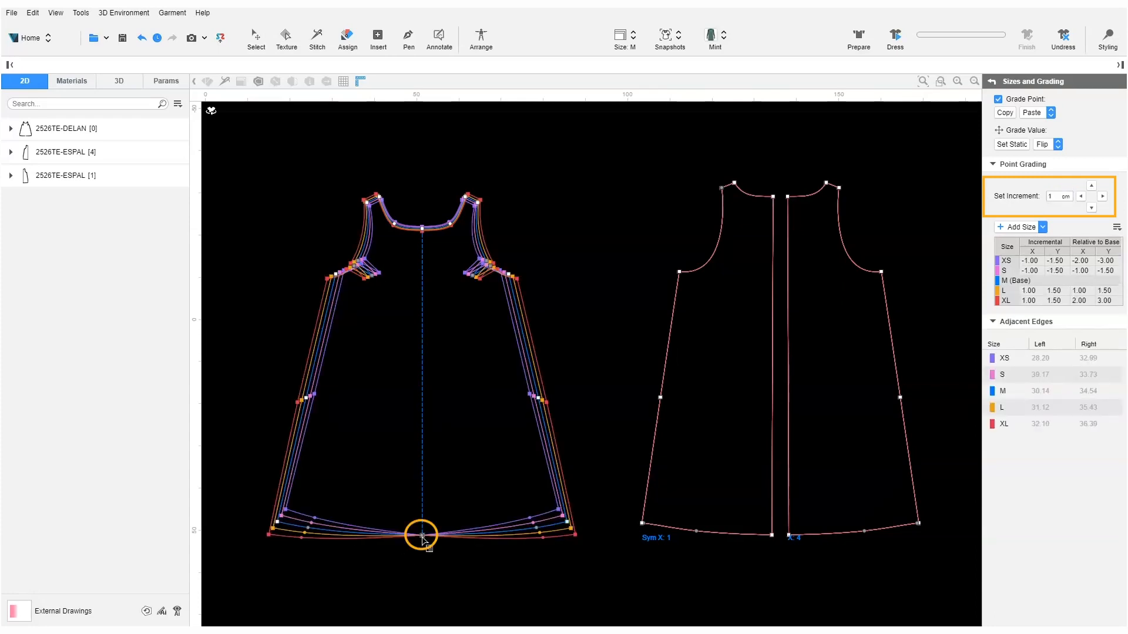
drag(1049, 198, 1035, 203)
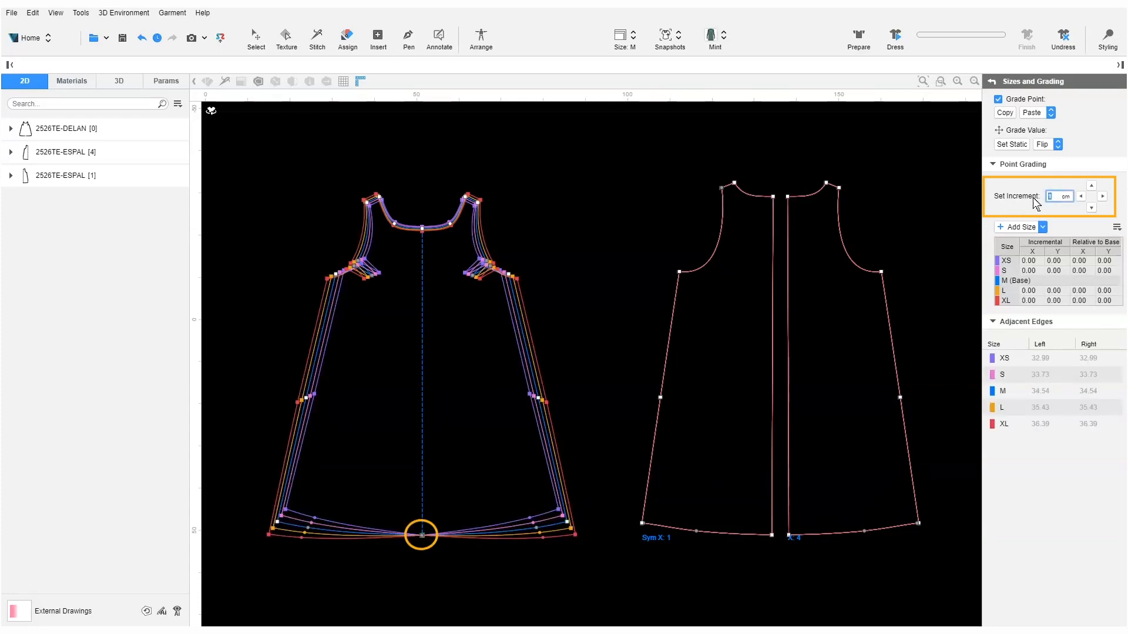
text(2)
click(1091, 208)
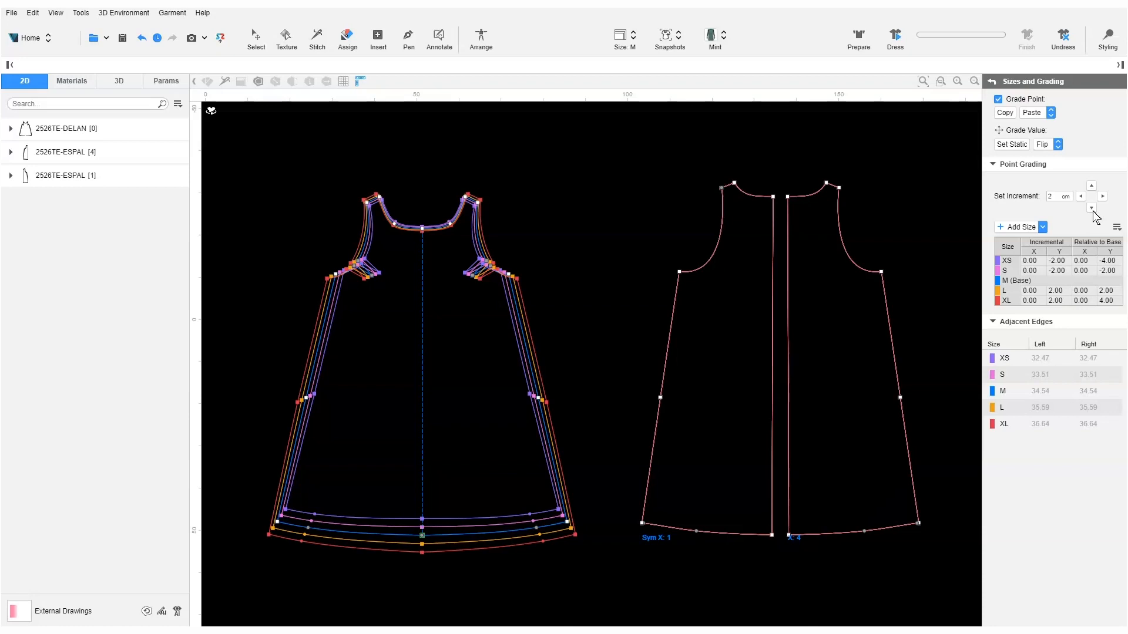
Step: Paste the front shoulder point's X and Y grading onto the back shoulder point
click(479, 203)
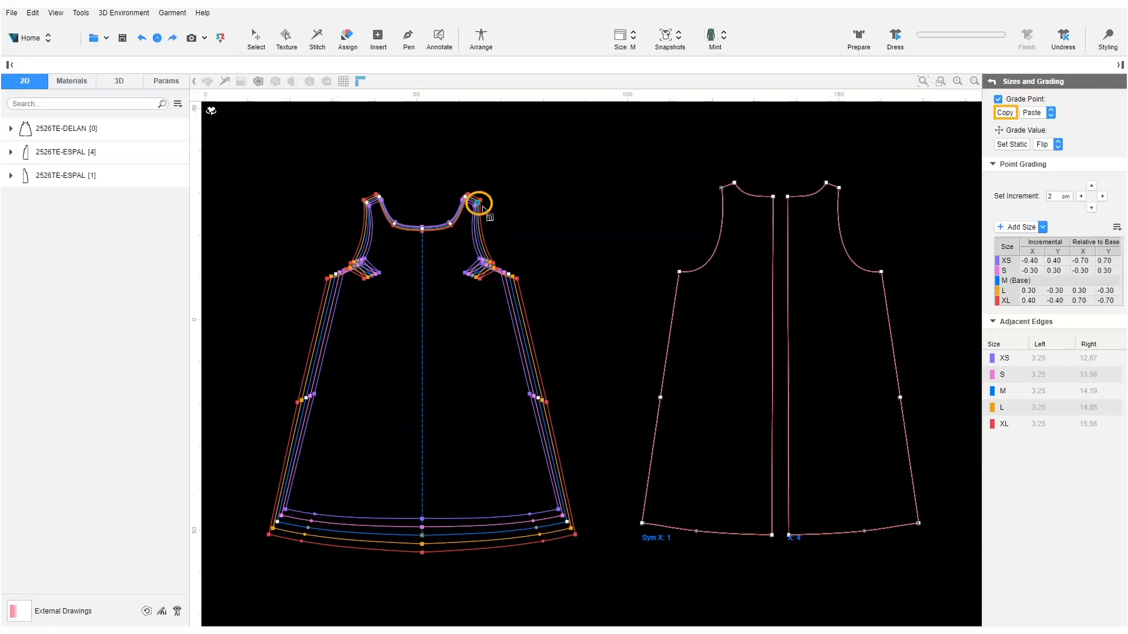
click(722, 188)
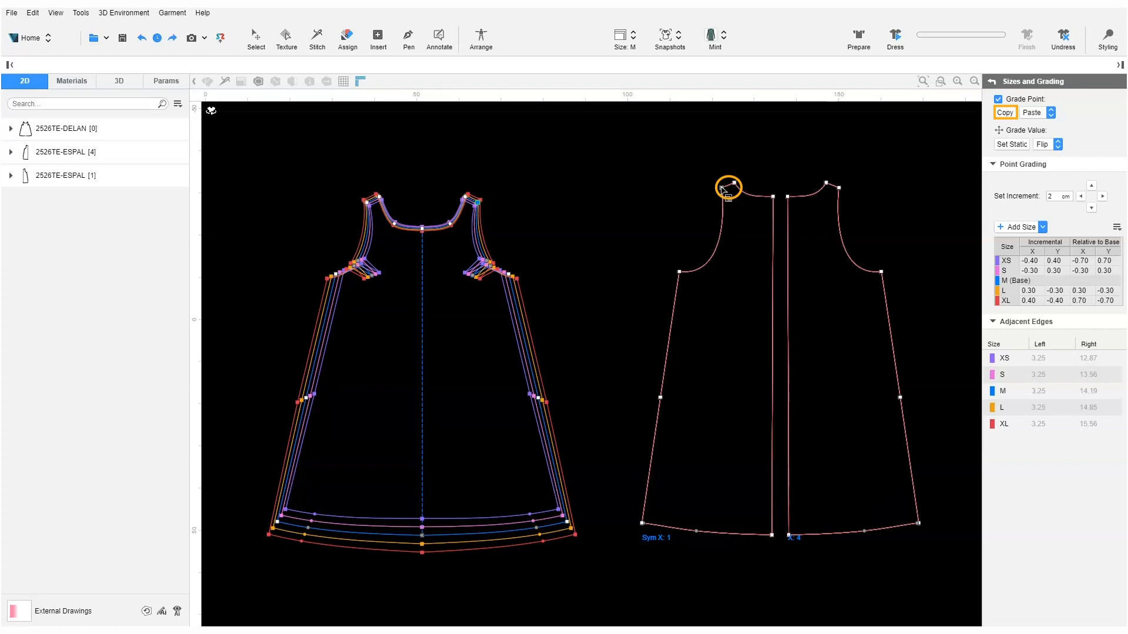
click(1051, 112)
click(1028, 149)
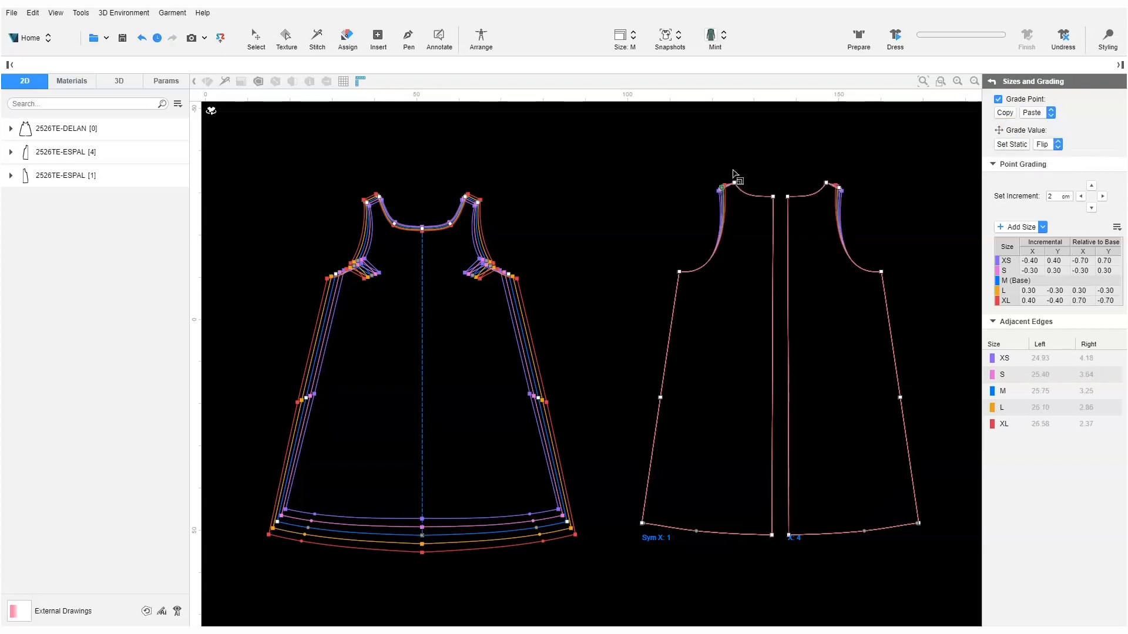
scroll(738, 194, up, 6)
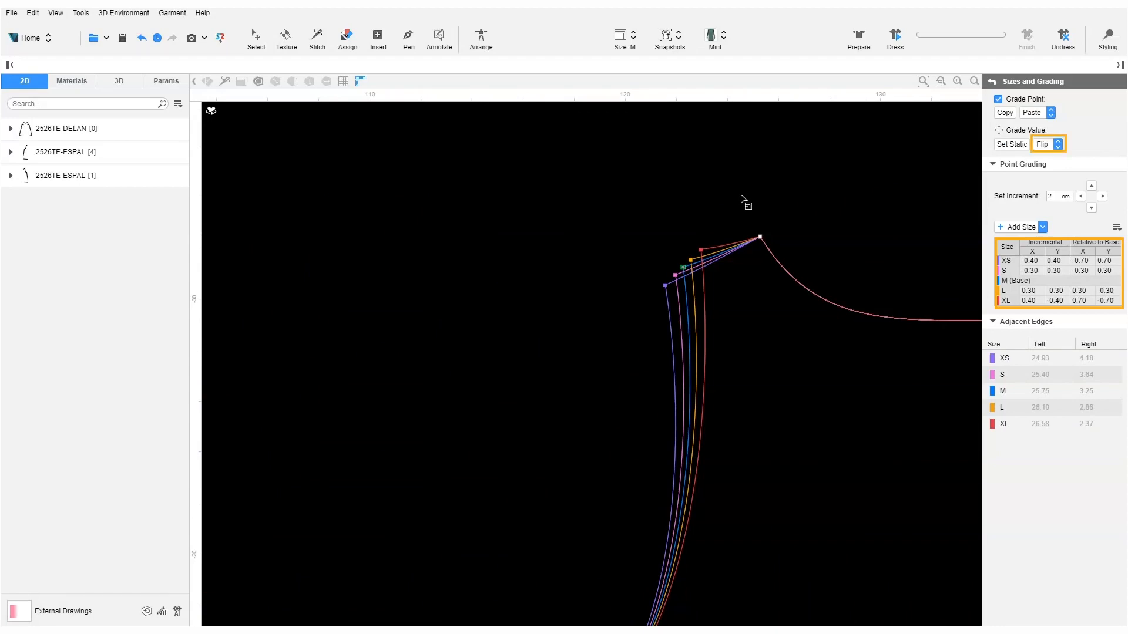
Step: Flip the back shoulder grading in X and Y: XS 0.70/−0.70, XL −0.70/0.70
click(1057, 144)
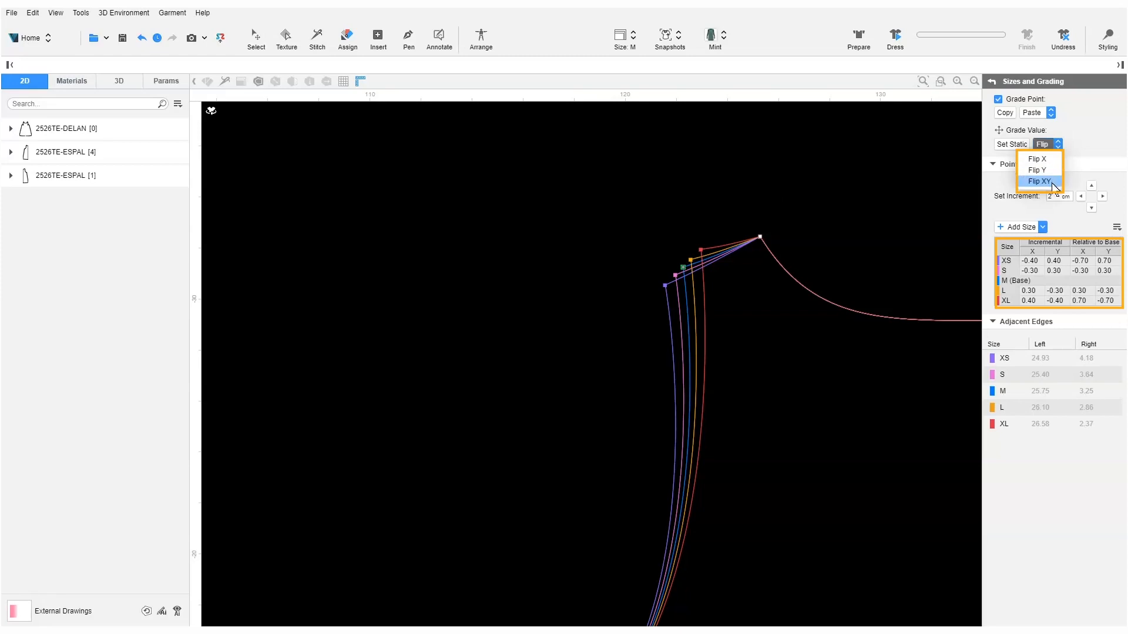
click(1048, 182)
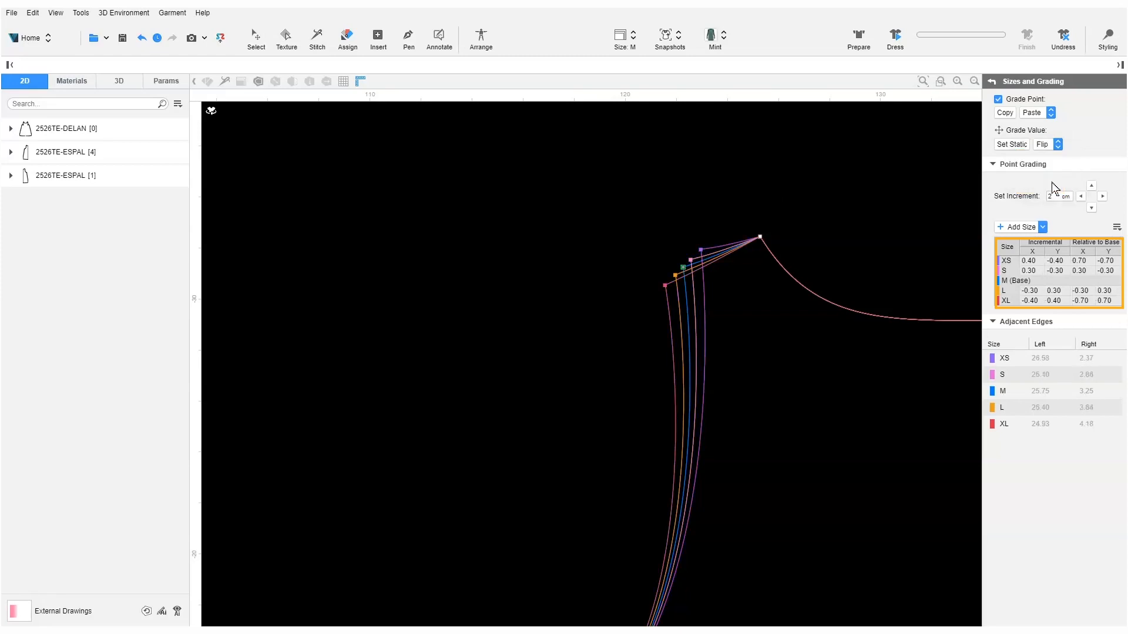
click(1058, 145)
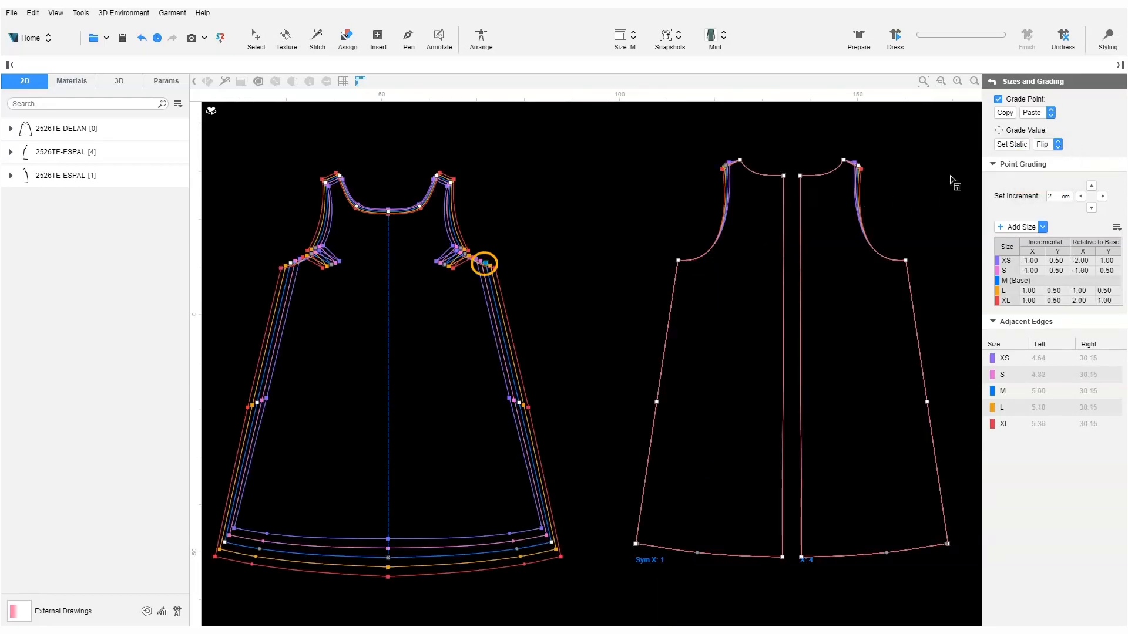
Step: Copy the front armhole and side-seam grading onto the matching back points
click(1004, 112)
click(905, 260)
click(1051, 113)
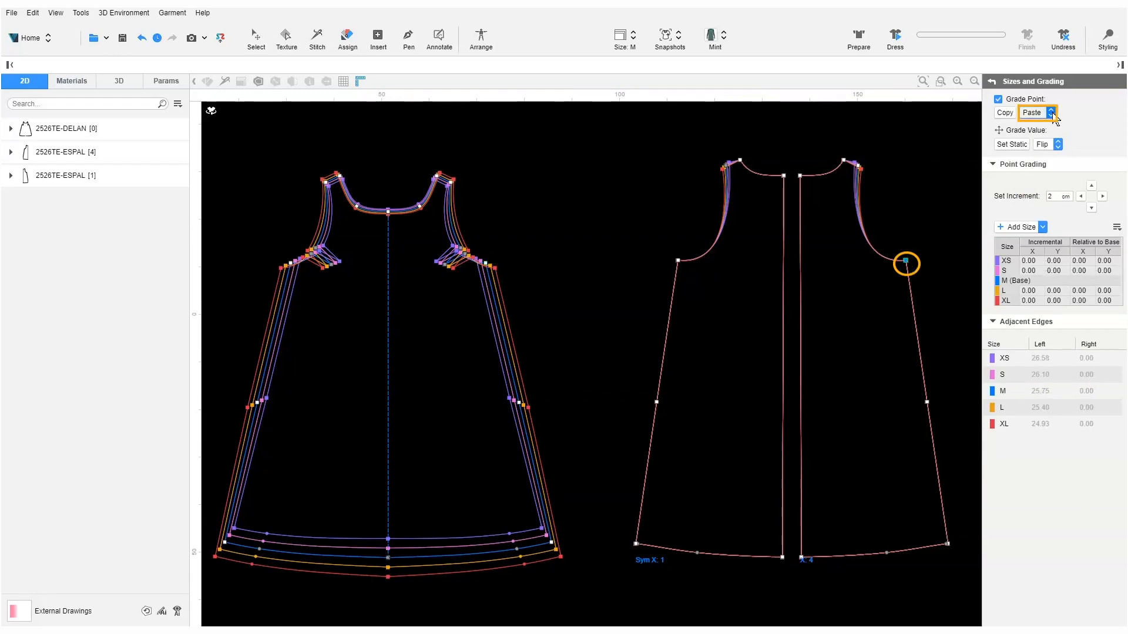
click(1041, 151)
click(518, 403)
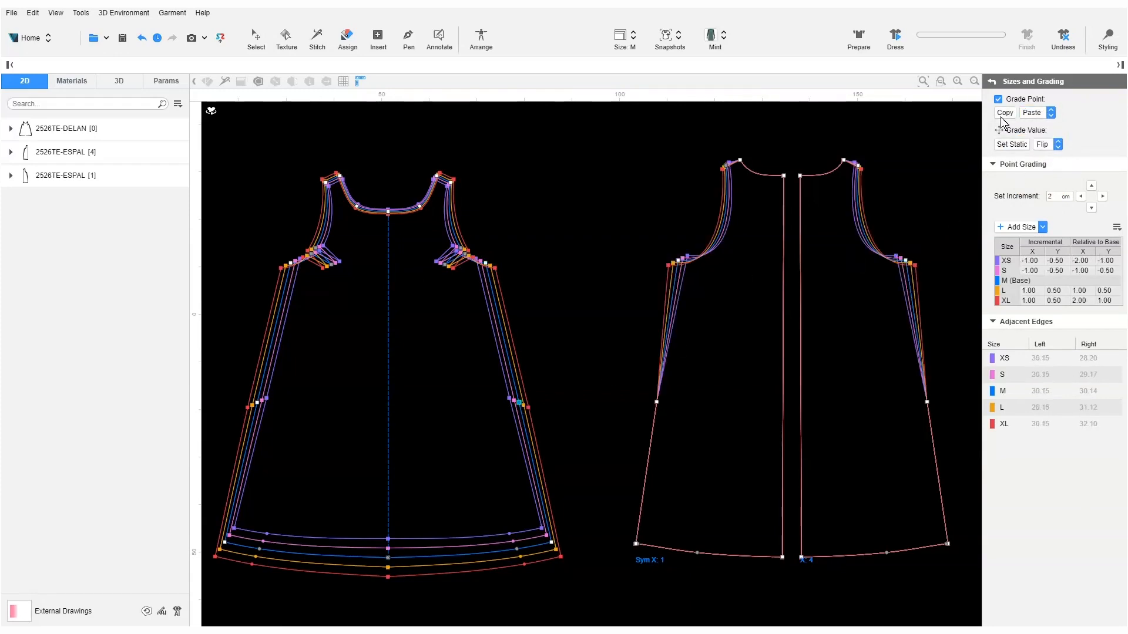
click(927, 402)
click(1051, 112)
click(1041, 150)
Step: Copy the front hem corner and centre hem grading onto the back hem points
click(552, 542)
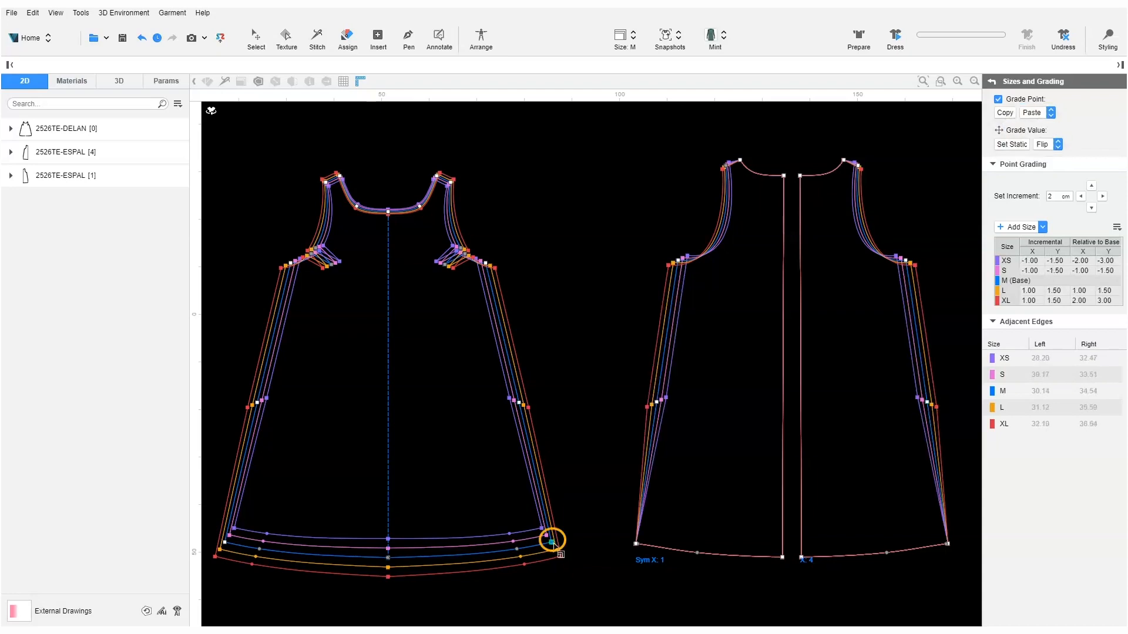
click(1005, 113)
click(948, 544)
click(1050, 112)
click(1051, 156)
click(388, 557)
click(782, 557)
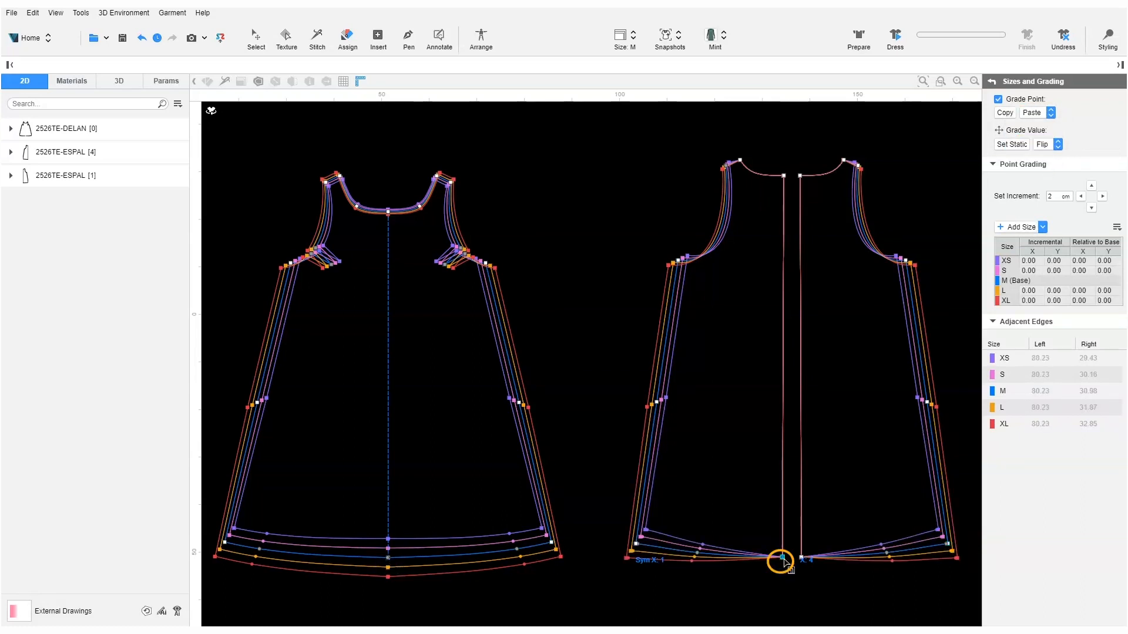
click(1050, 112)
click(1045, 139)
Step: Paste X and Y grading onto the back side neck and centre neck points, then deselect
click(715, 194)
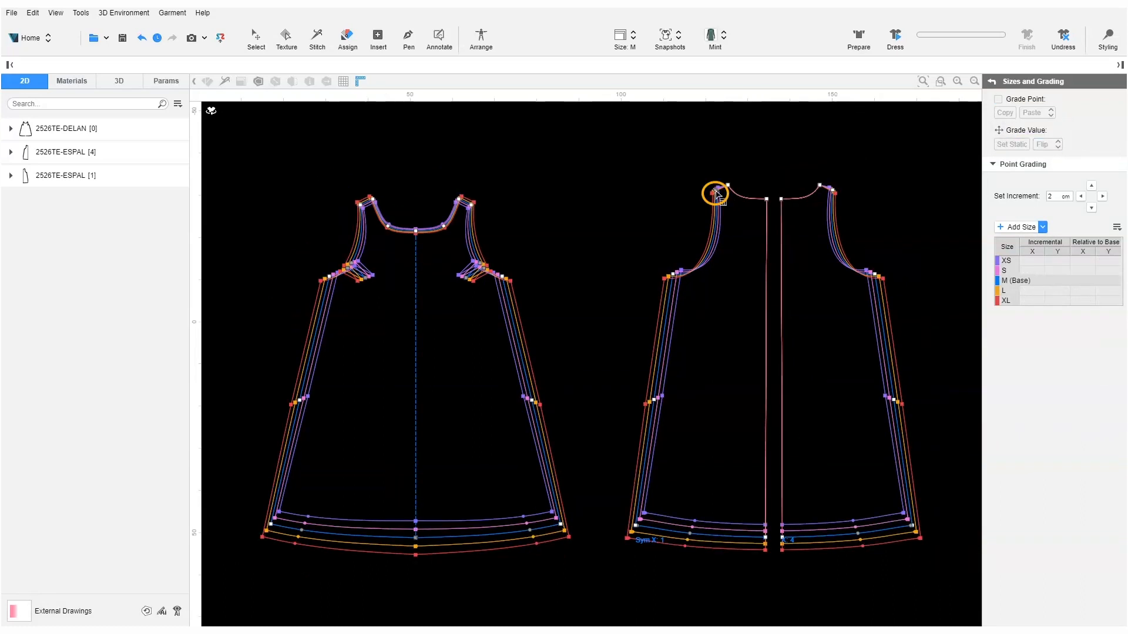
click(728, 185)
click(1051, 113)
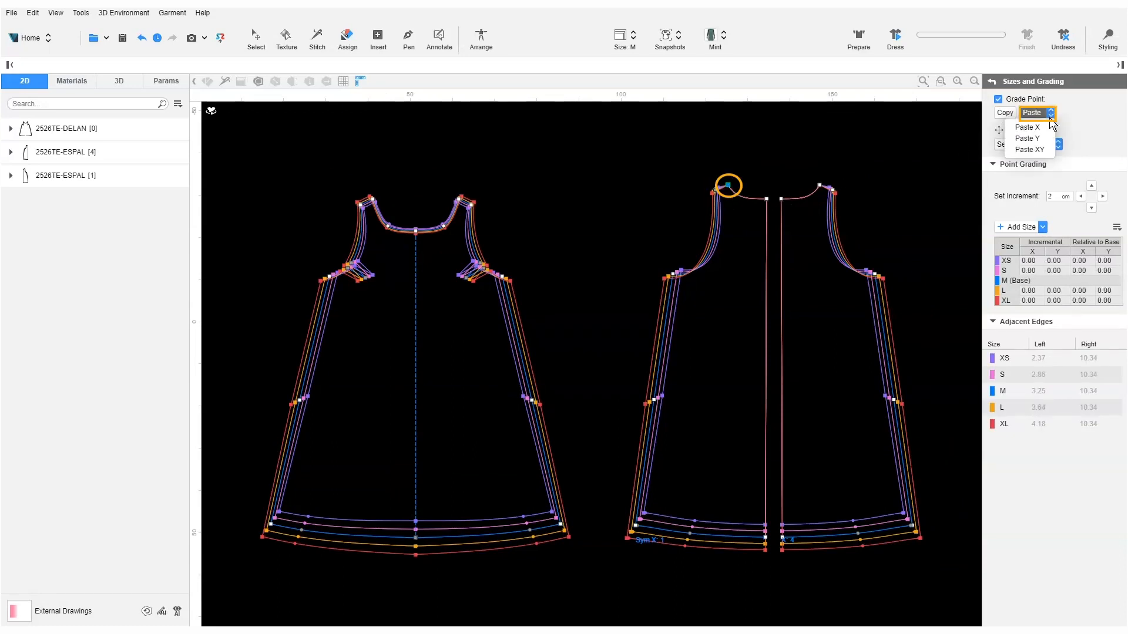
click(1029, 149)
click(767, 199)
click(1050, 112)
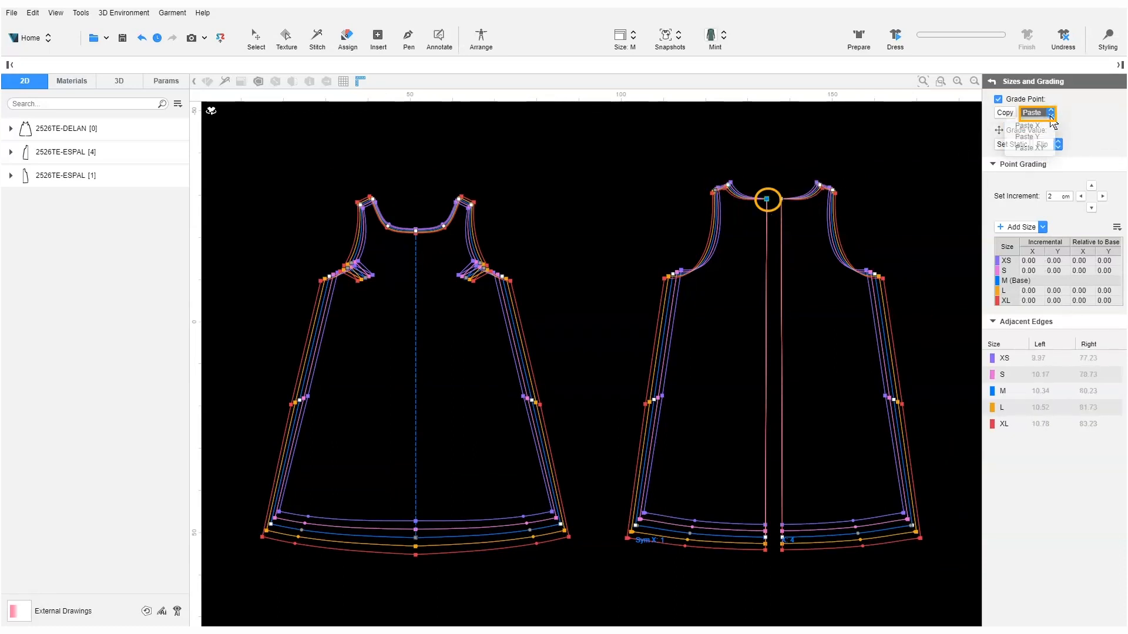
click(1030, 148)
click(904, 215)
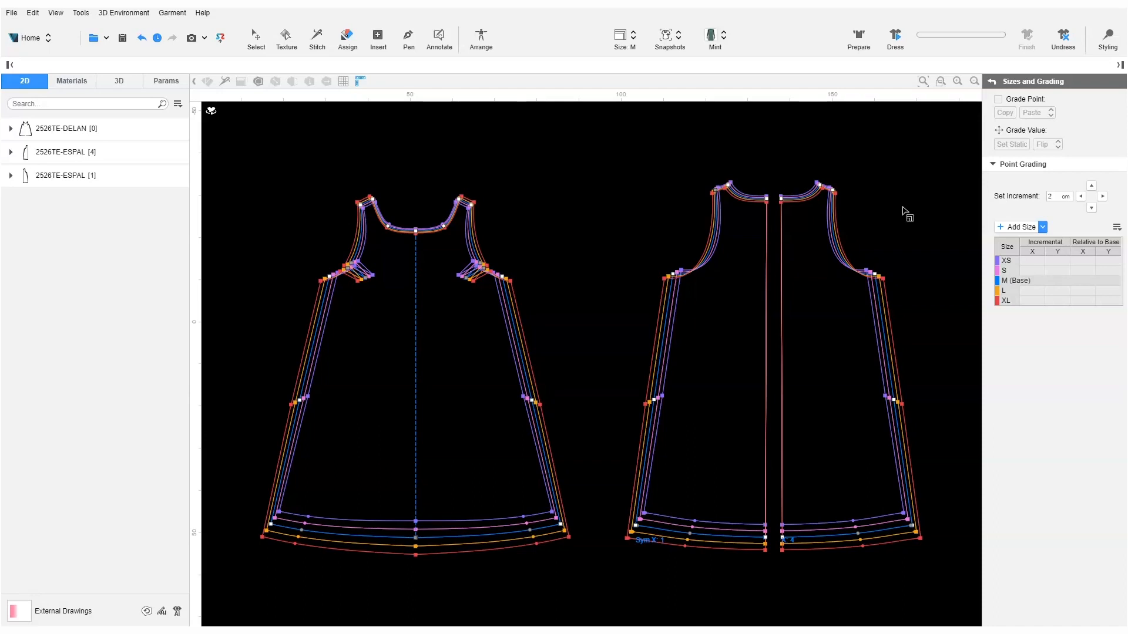
Step: Set the back centre-back neck point static, with 0.00 X and Y for every size
click(819, 186)
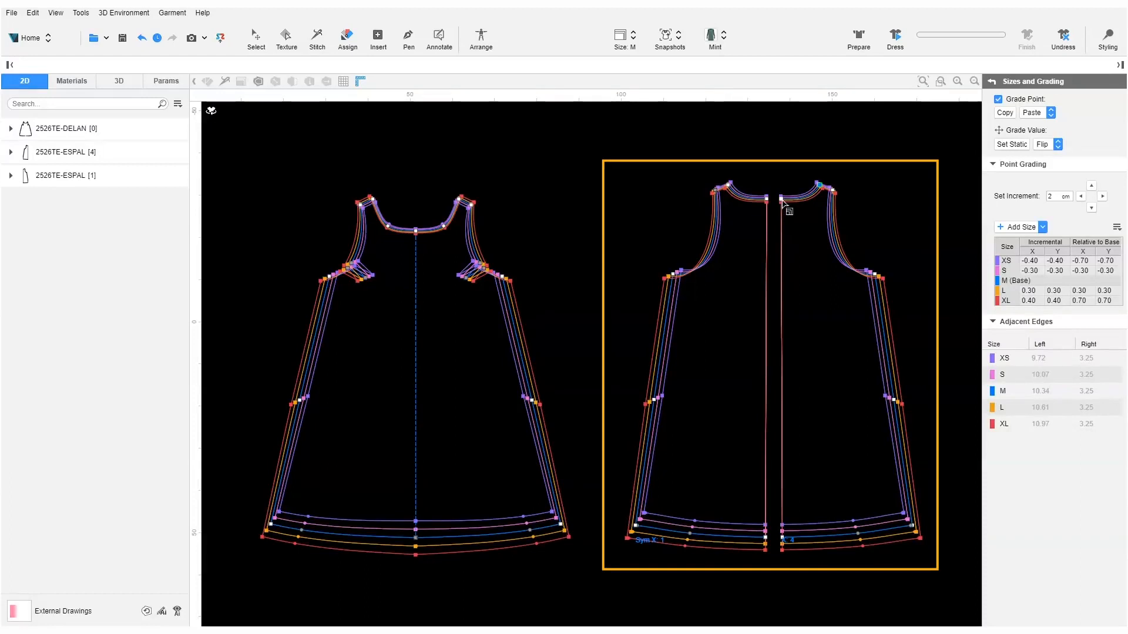
click(784, 203)
click(1022, 148)
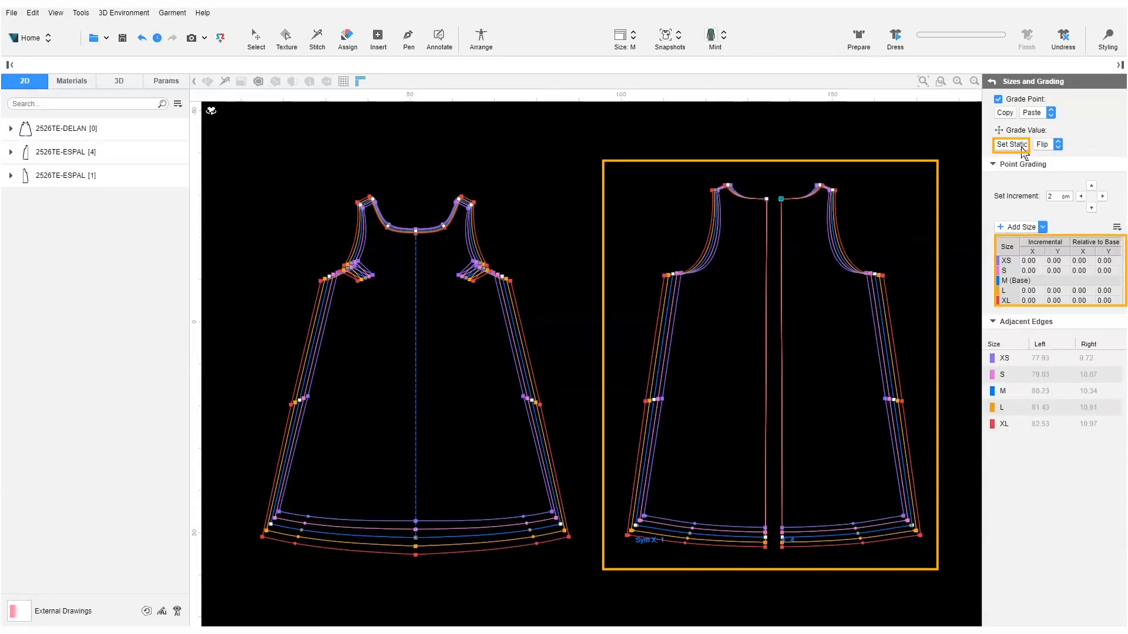